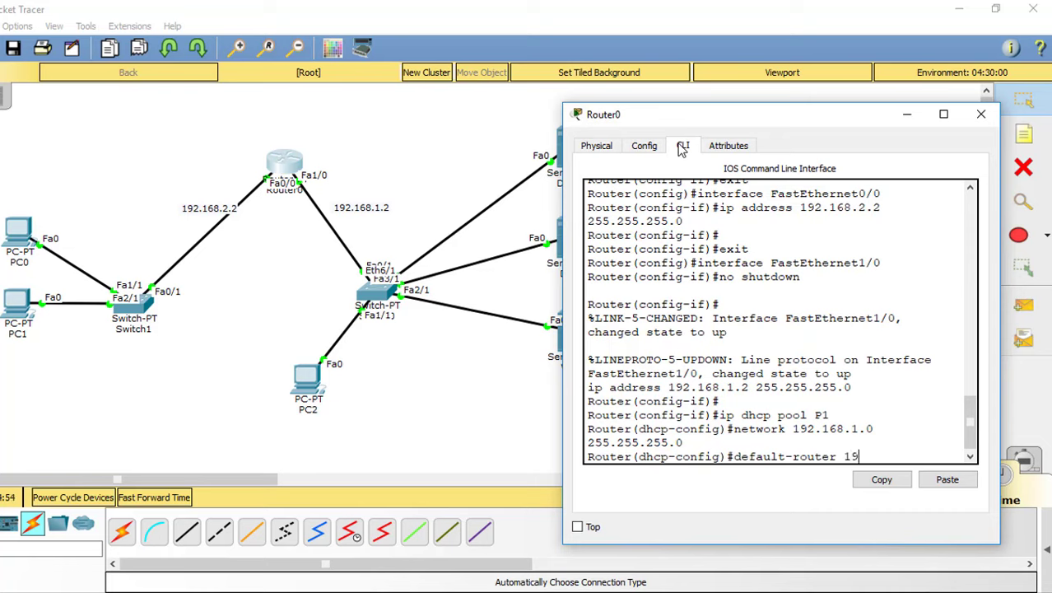
Set the default router of DHCP pool P1 to 192.168.1.2 and leave the pool's configuration.
type(".168.1.2")
key("Return")
type("ex")
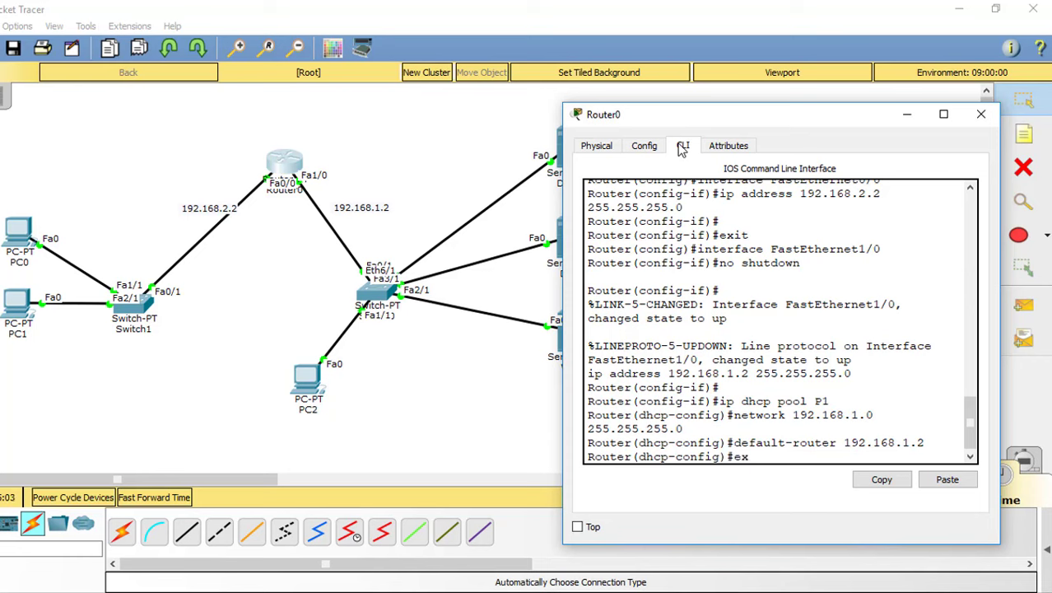
key("Return")
Create DHCP pool P2 on the router with network 192.168.2.0 and mask 255.255.255.0.
type("ip dhcp pool P2")
key("Return")
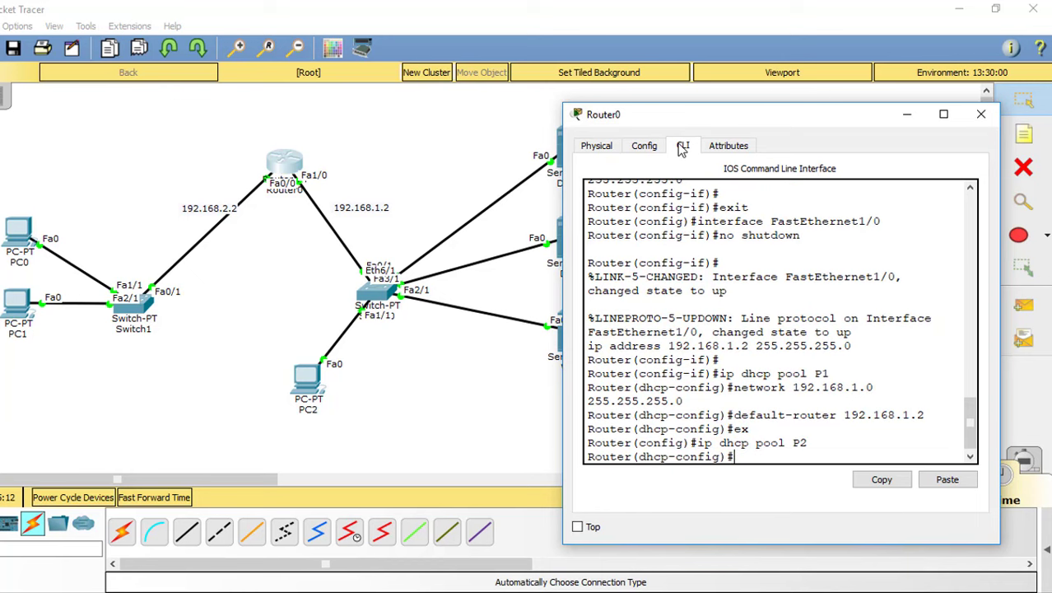
key("Up")
key("Up")
key("Up")
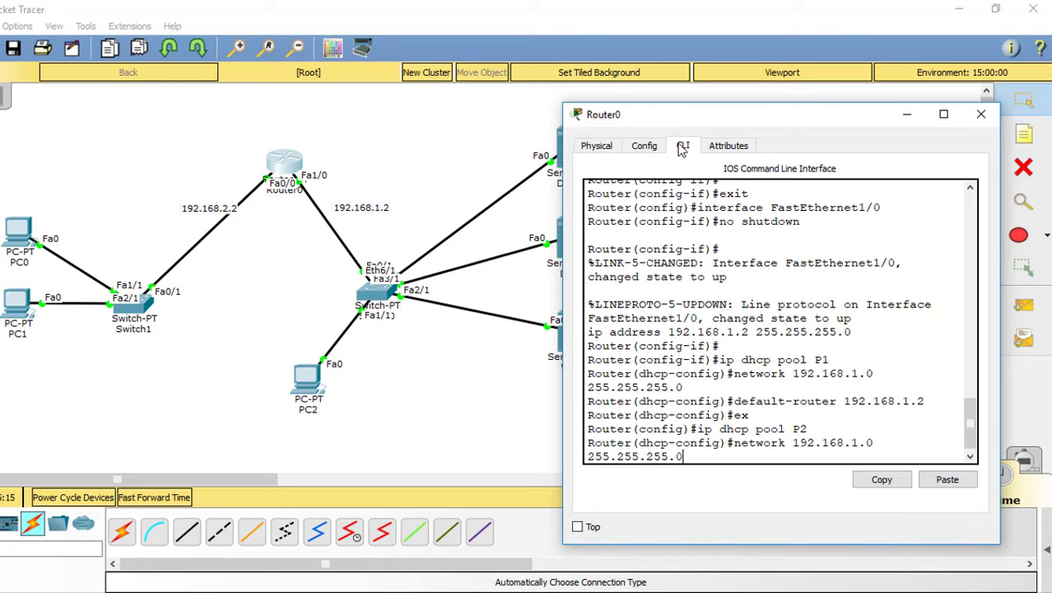
key("Left")
key("BackSpace")
type("2")
key("Return")
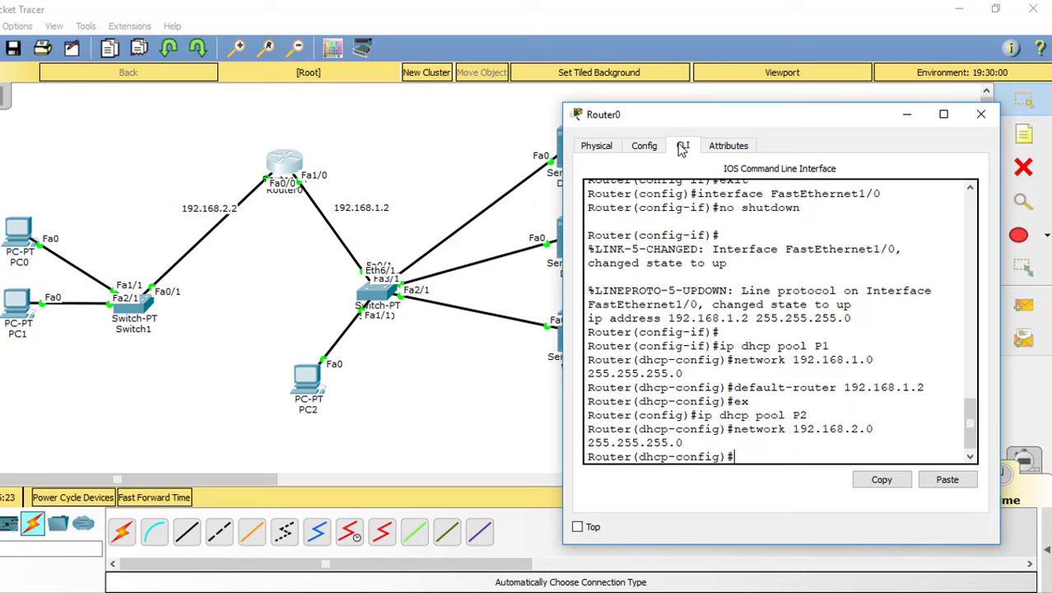
Set pool P2's default router to 192.168.2.2, exit the pool configuration and close the router window.
key("Up")
key("Up")
key("Up")
key("Up")
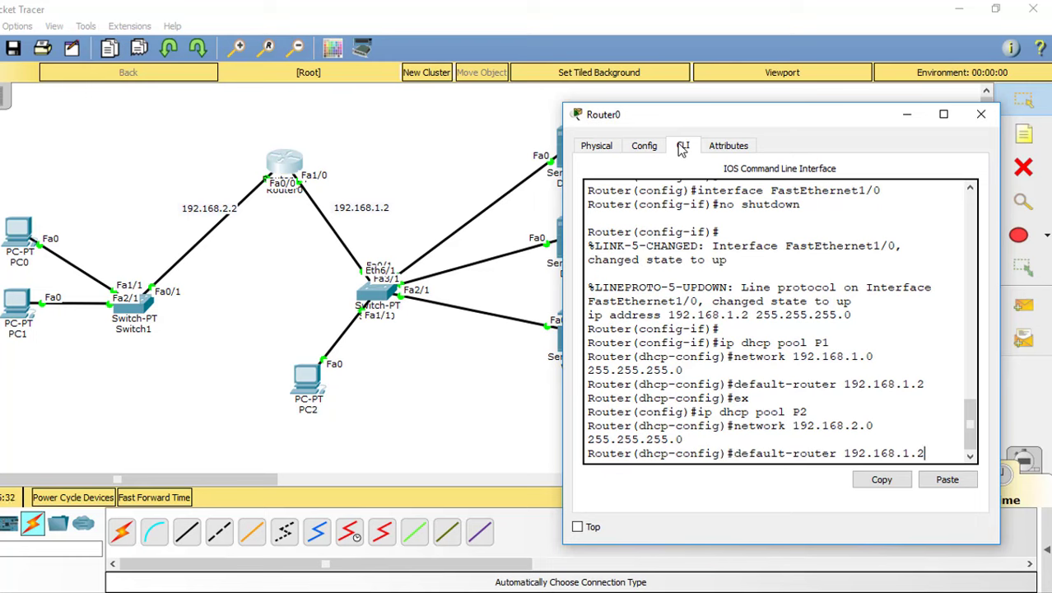
key("Left")
key("Left")
key("BackSpace")
type("2")
key("Return")
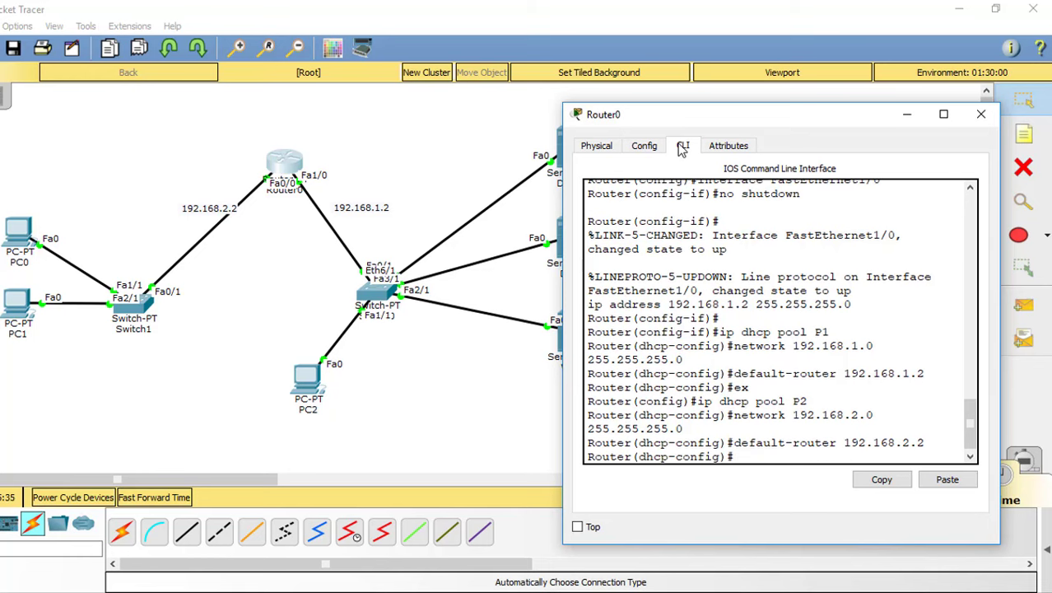
type("ex")
key("Return")
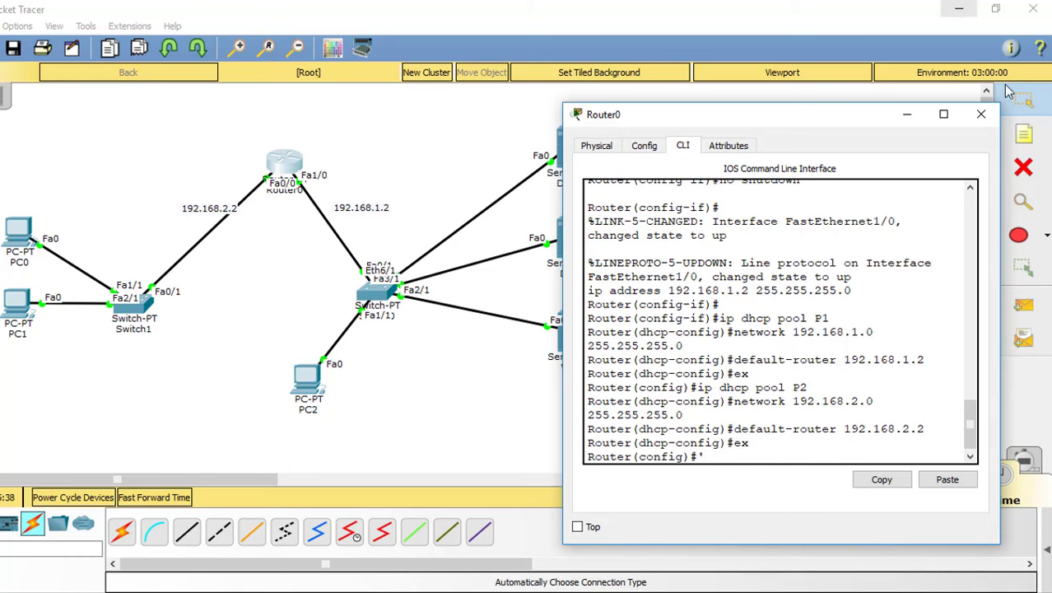
left_click(982, 116)
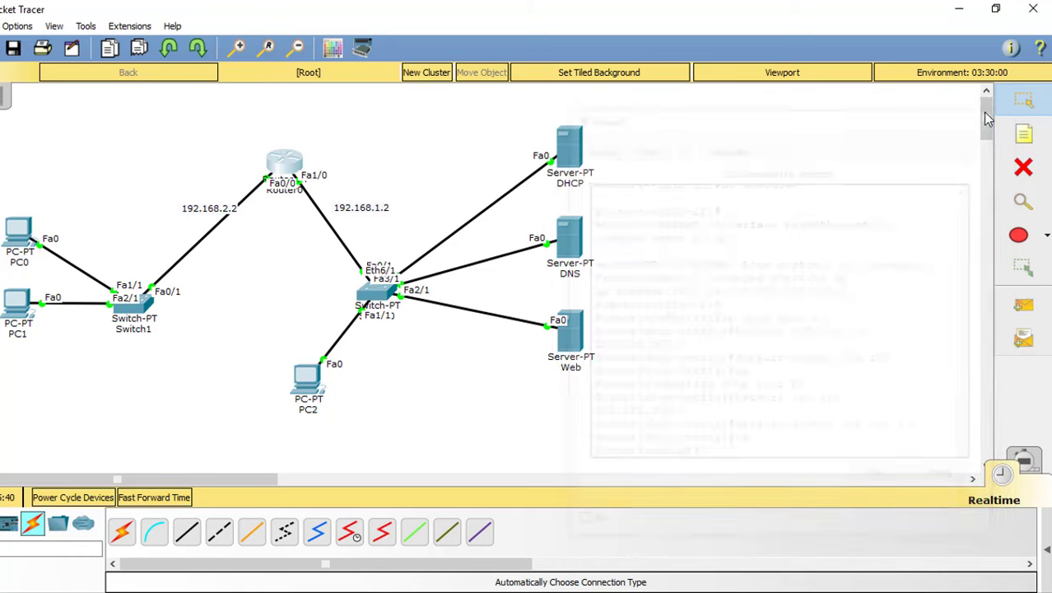
Add address notes beside the servers: 192.168.1.4 for DHCP, 192.168.1.9 for DNS and 192.168.1.7 for Web.
key("n")
left_click(597, 153)
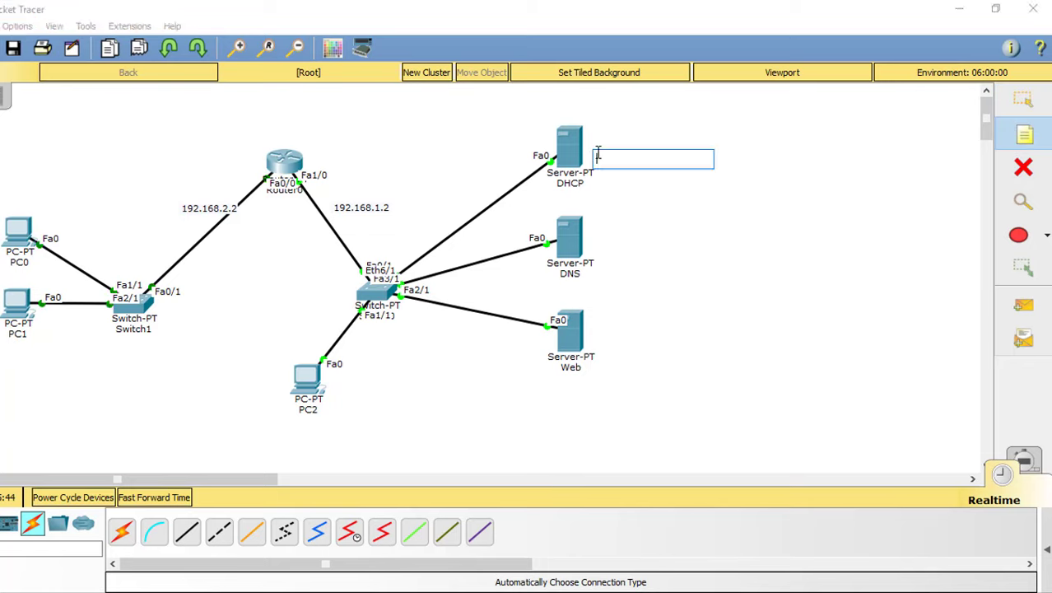
type("192.168.1.4")
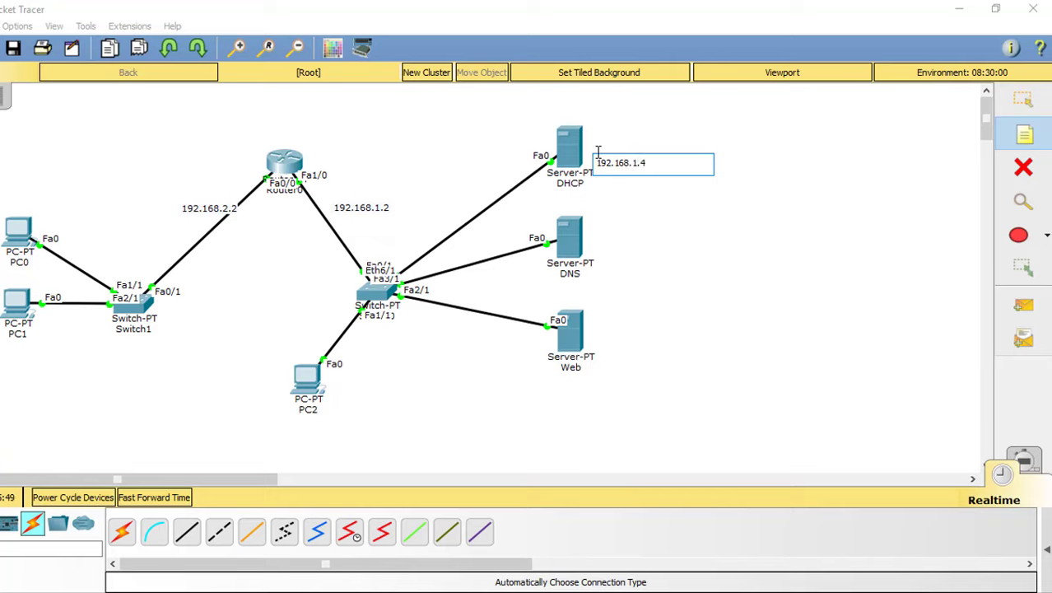
left_click(607, 251)
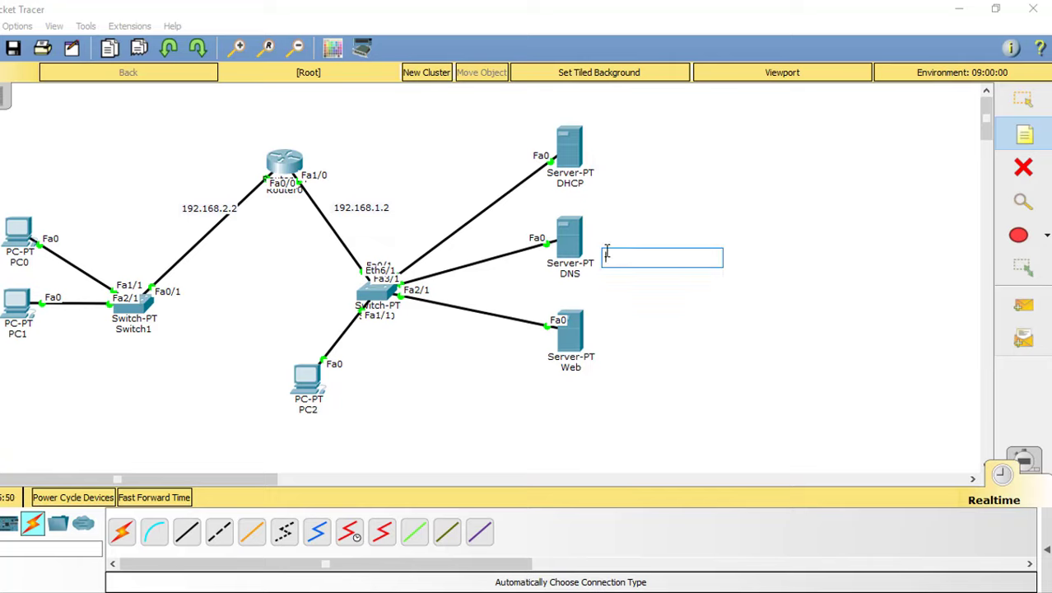
type("192.168.1.9")
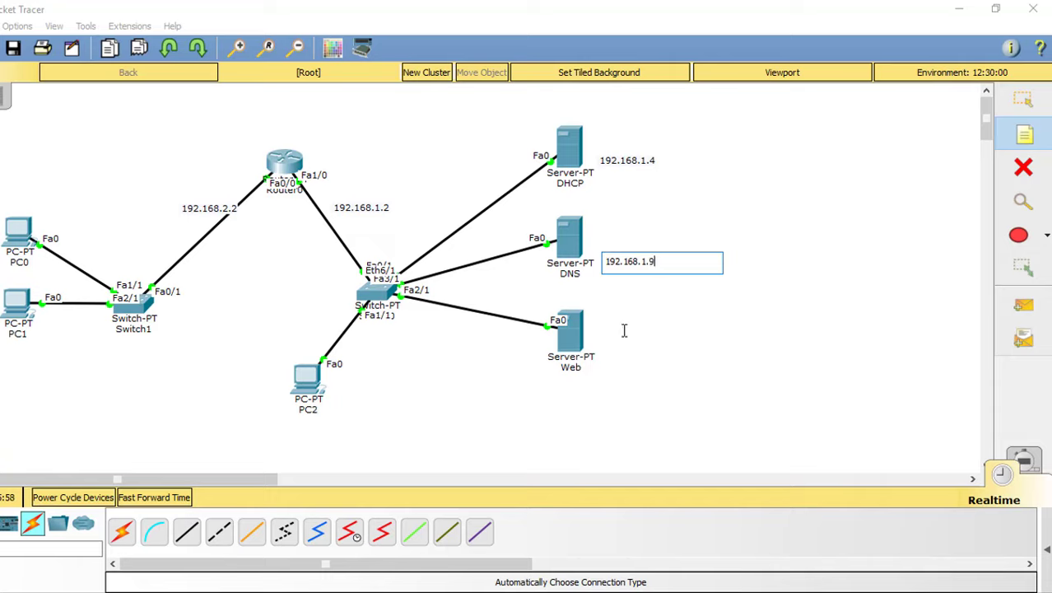
left_click(623, 342)
type("192")
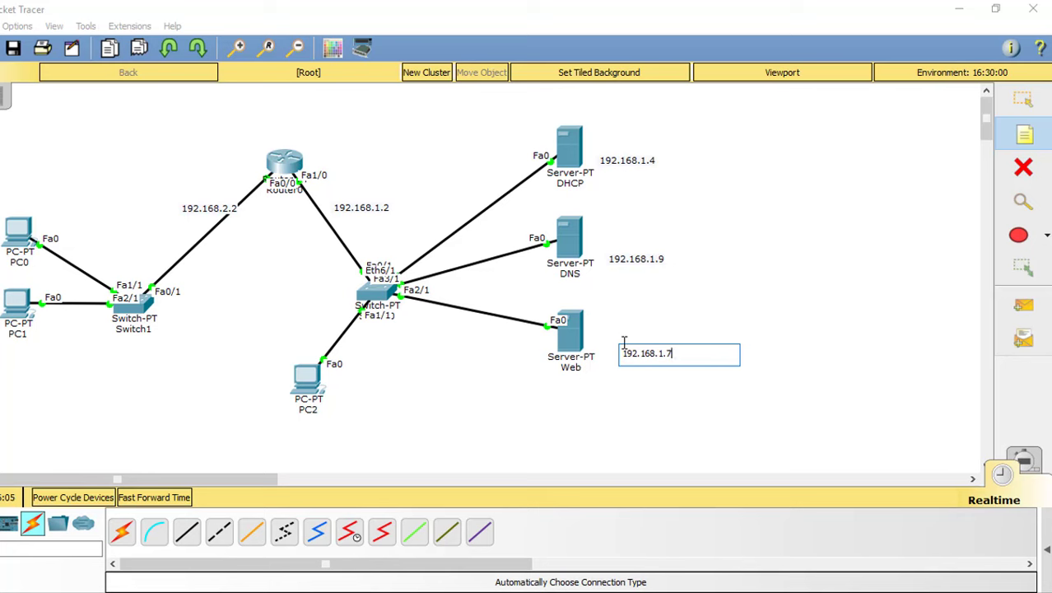
type(".168.1.7")
left_click(653, 177)
left_click(1023, 99)
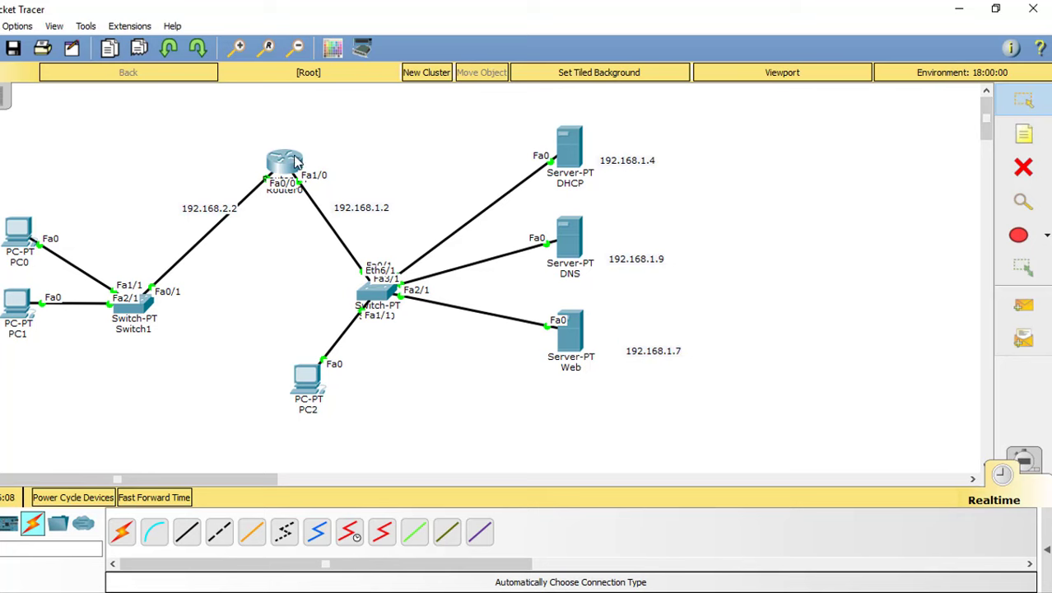
Give the DHCP server the static IP address 192.168.1.4, subnet mask 255.255.255.0 and default gateway 192.168.1.2.
left_click(568, 152)
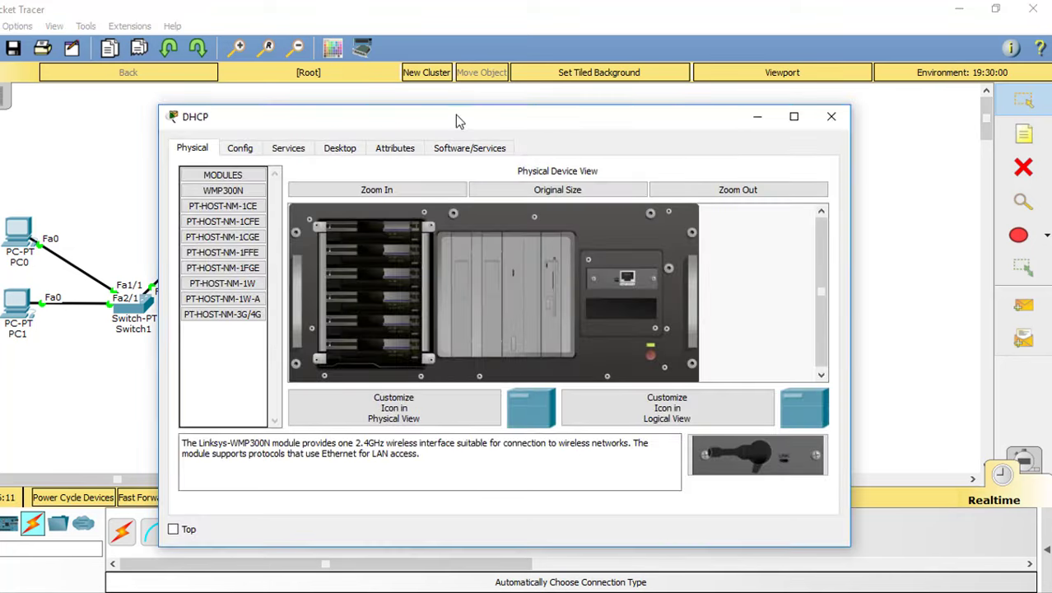
left_click_drag(455, 115, 658, 216)
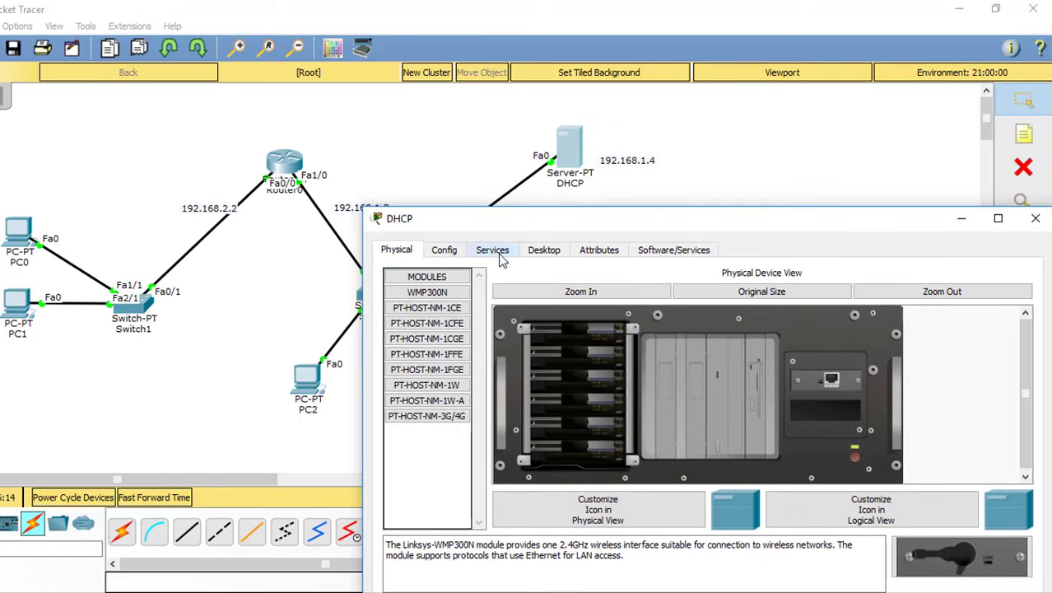
left_click(547, 251)
left_click(489, 305)
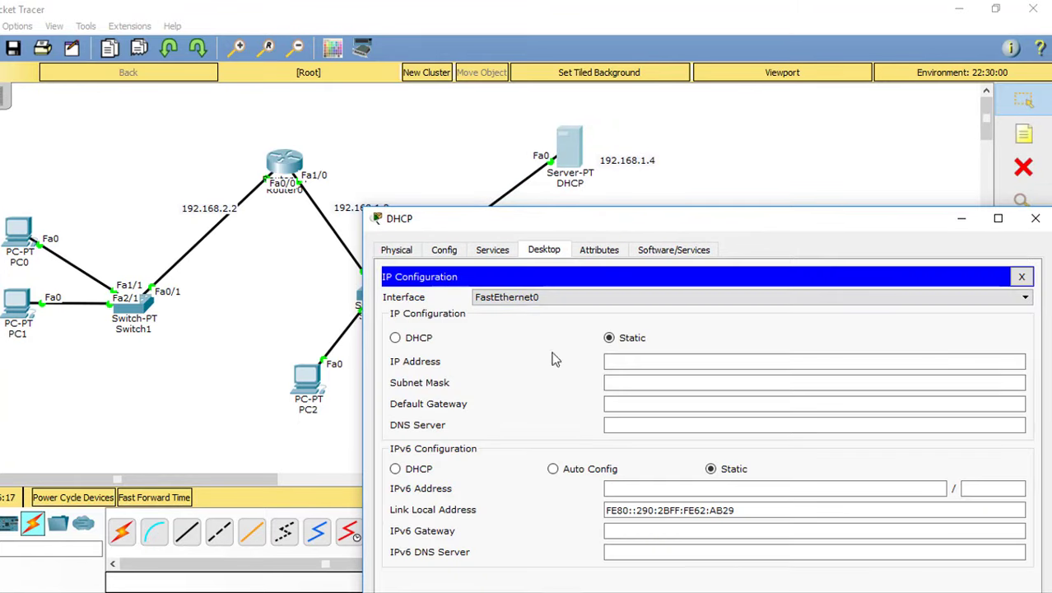
left_click(632, 360)
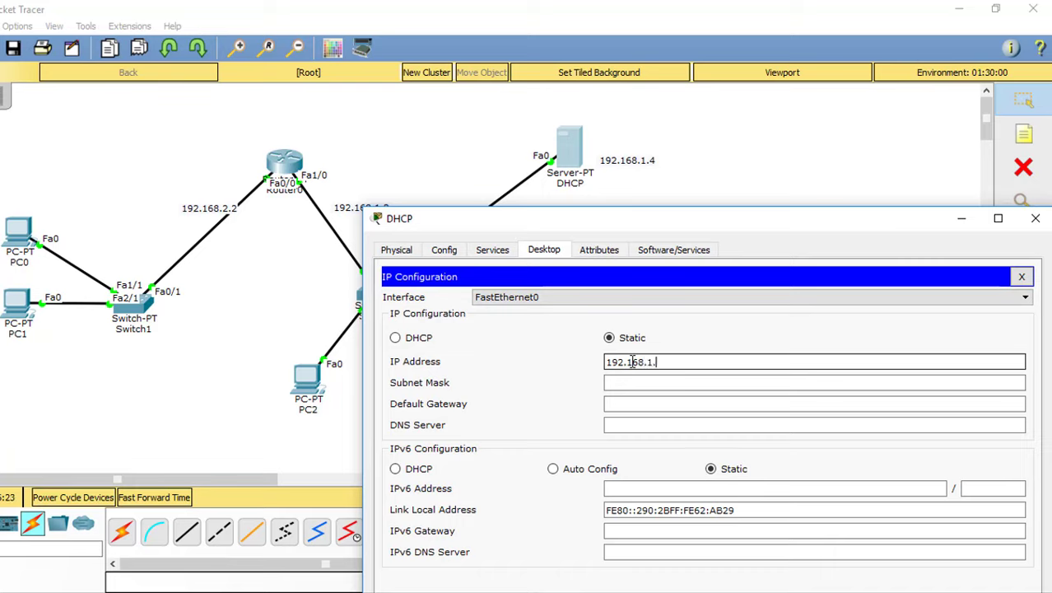
type("192.168.1.4")
key("Tab")
left_click(625, 404)
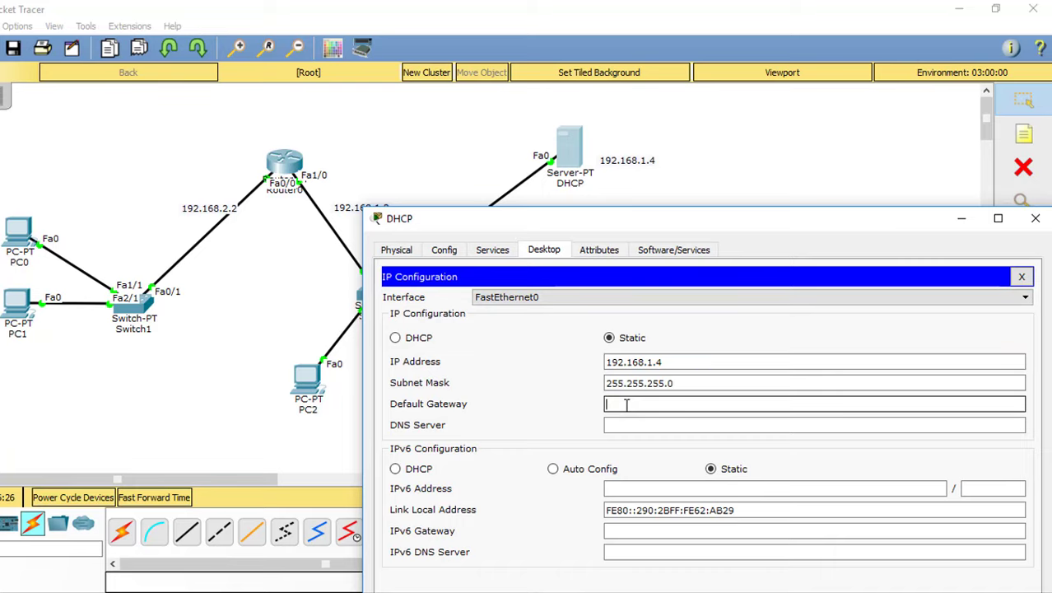
type("192.168")
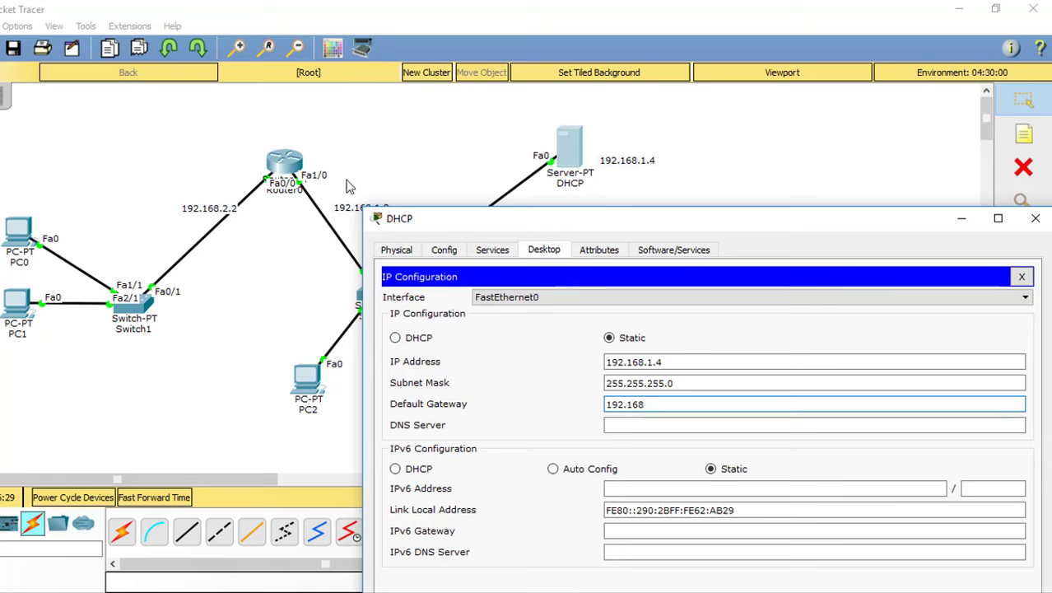
left_click_drag(413, 216, 413, 227)
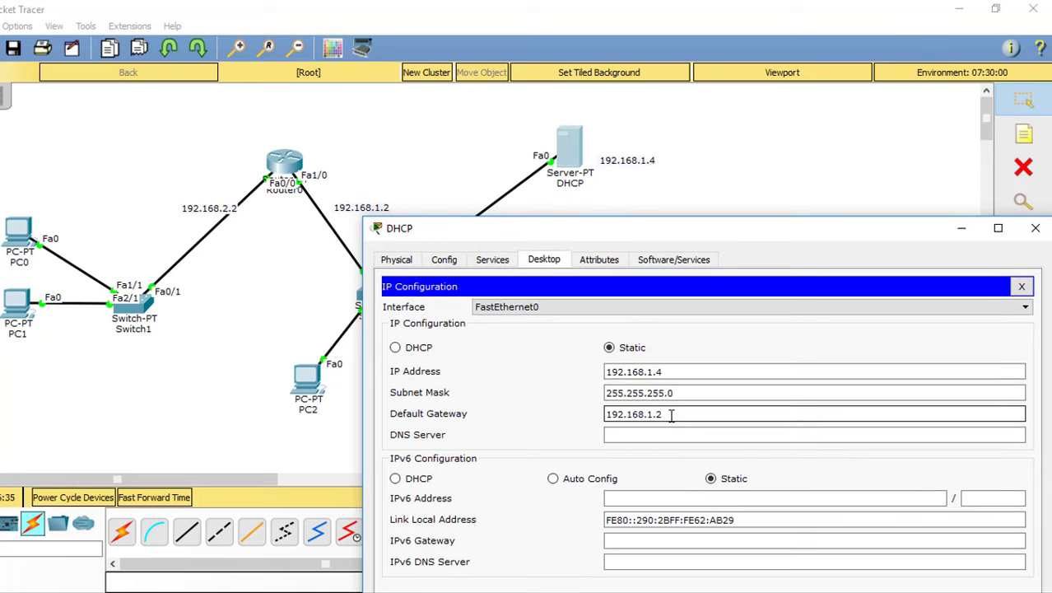
Set the DHCP server's DNS server address to 192.168.1.9 and close its window.
left_click(619, 436)
type("192")
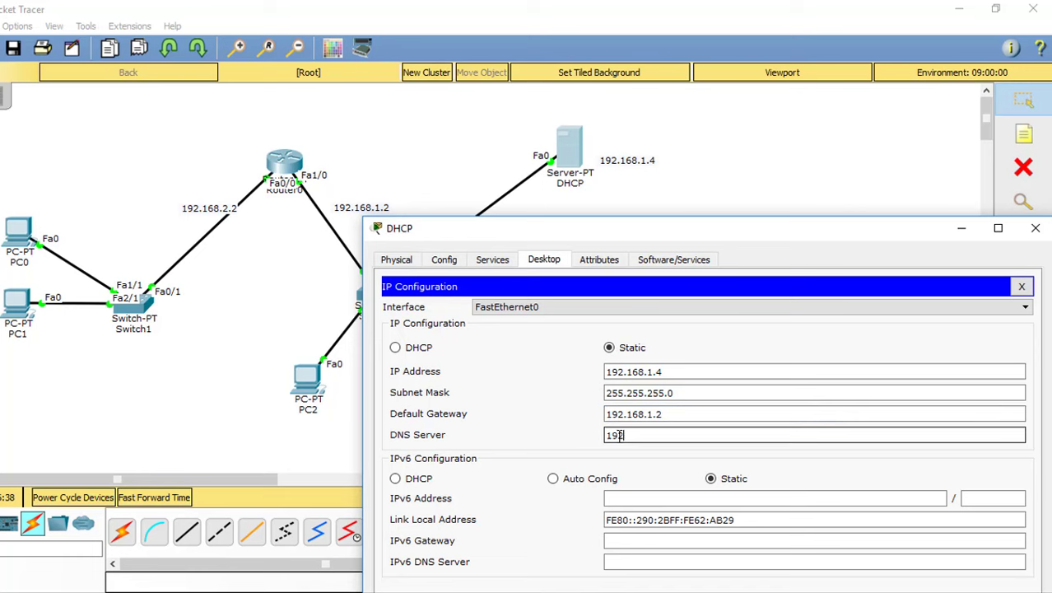
type(".168")
left_click_drag(699, 239, 627, 302)
type(".1.9")
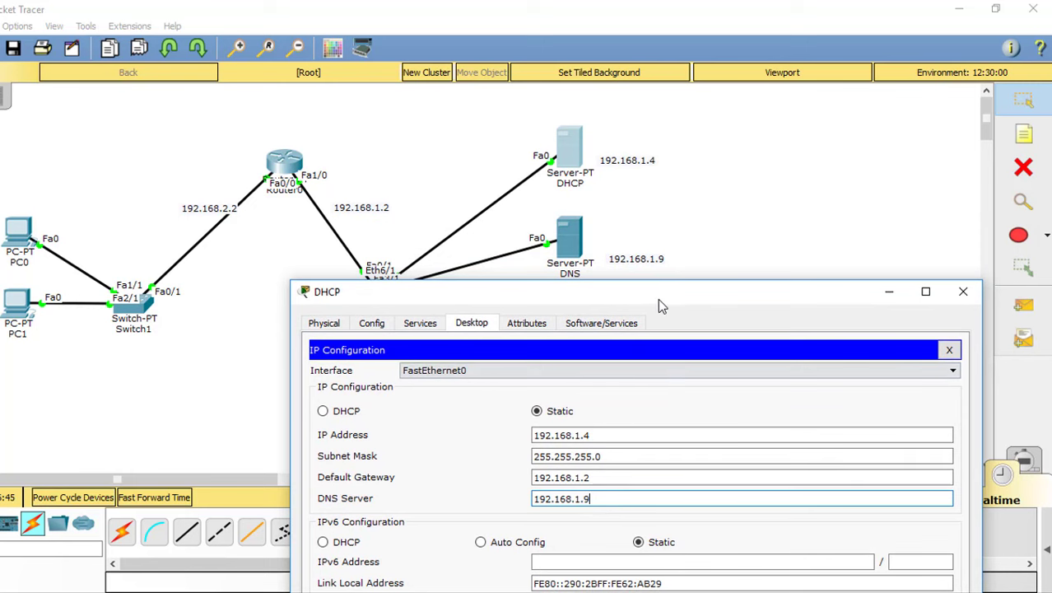
left_click_drag(658, 298, 679, 131)
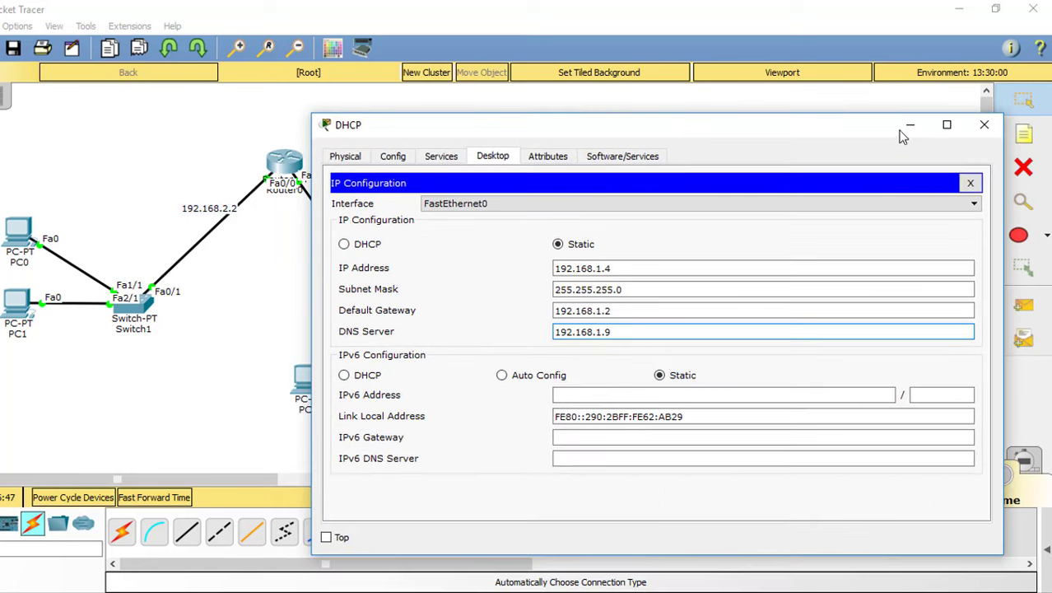
left_click(985, 130)
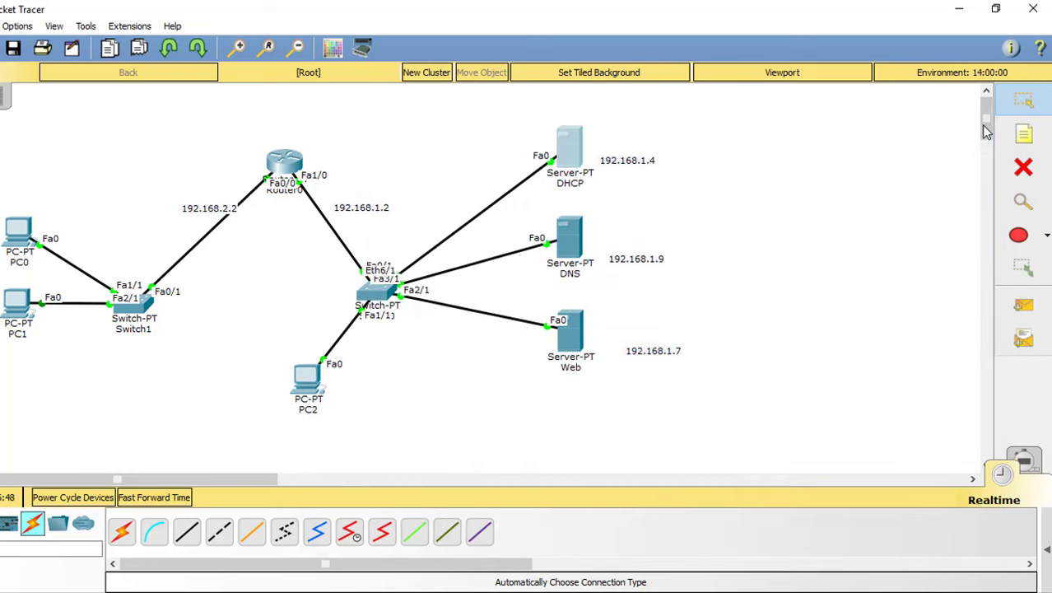
Turn on the DHCP service on the DHCP server.
left_click(575, 158)
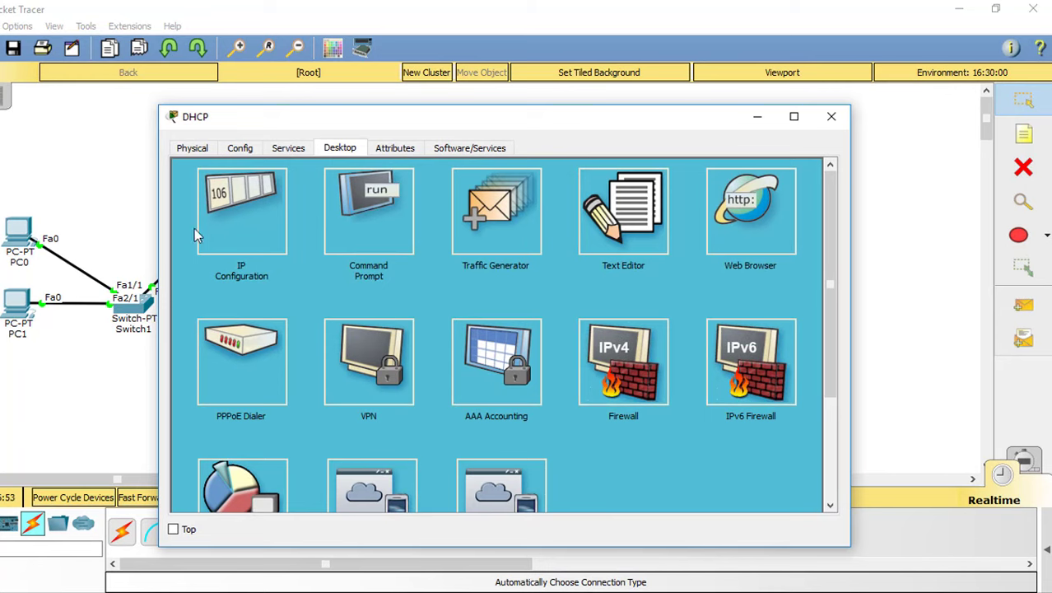
left_click(233, 215)
left_click(288, 148)
left_click(215, 206)
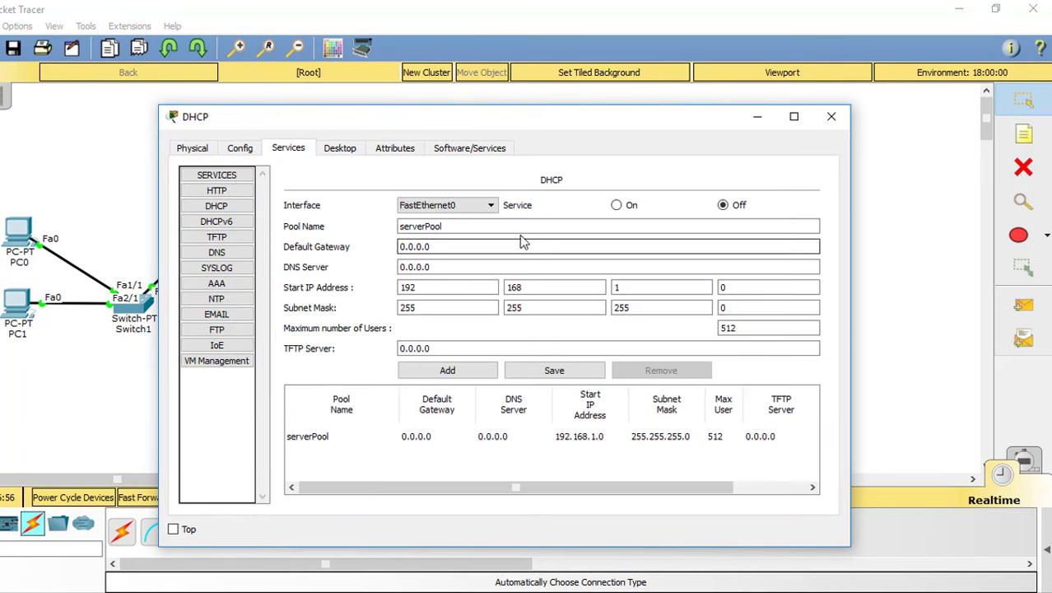
left_click(615, 206)
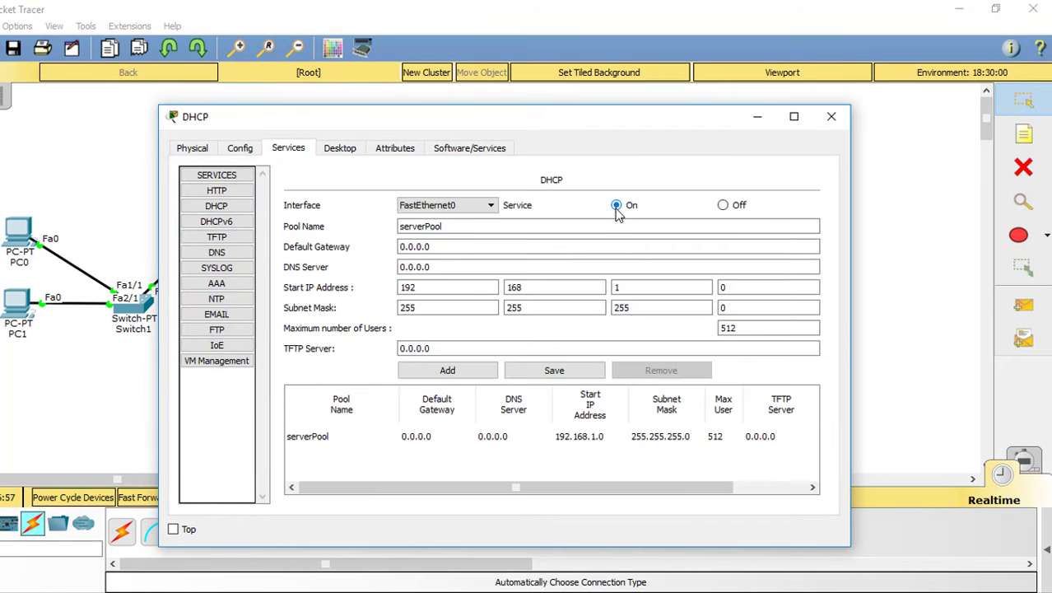
Set serverPool's default gateway to 192.168.1.2 and its DNS server to 192.168.1.9, and save the pool.
left_click(445, 290)
left_click(446, 249)
type("192.168.1")
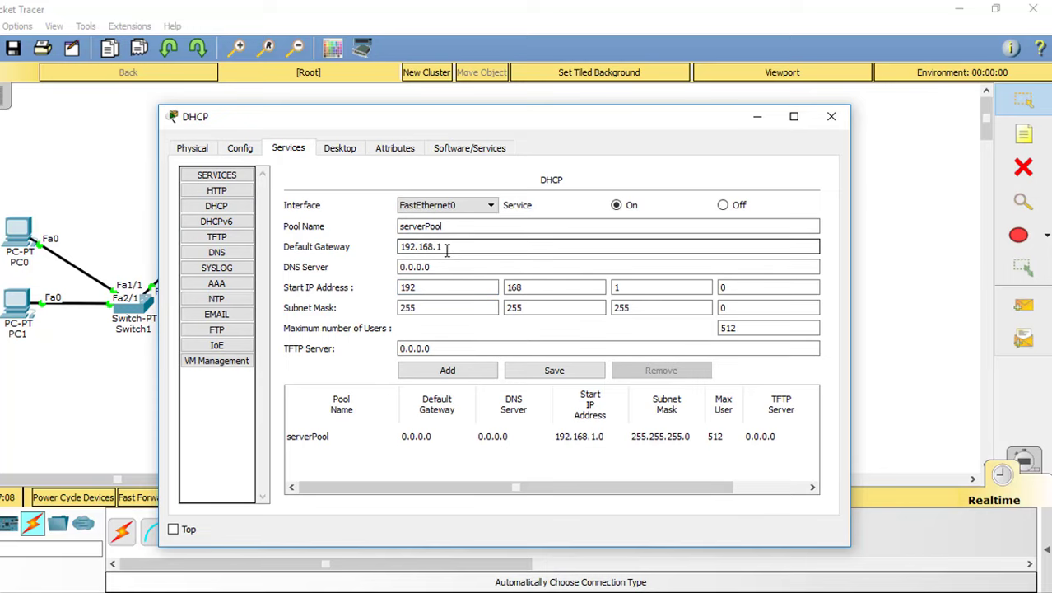
type(".2")
left_click(418, 267)
left_click_drag(433, 267, 371, 265)
type("192.")
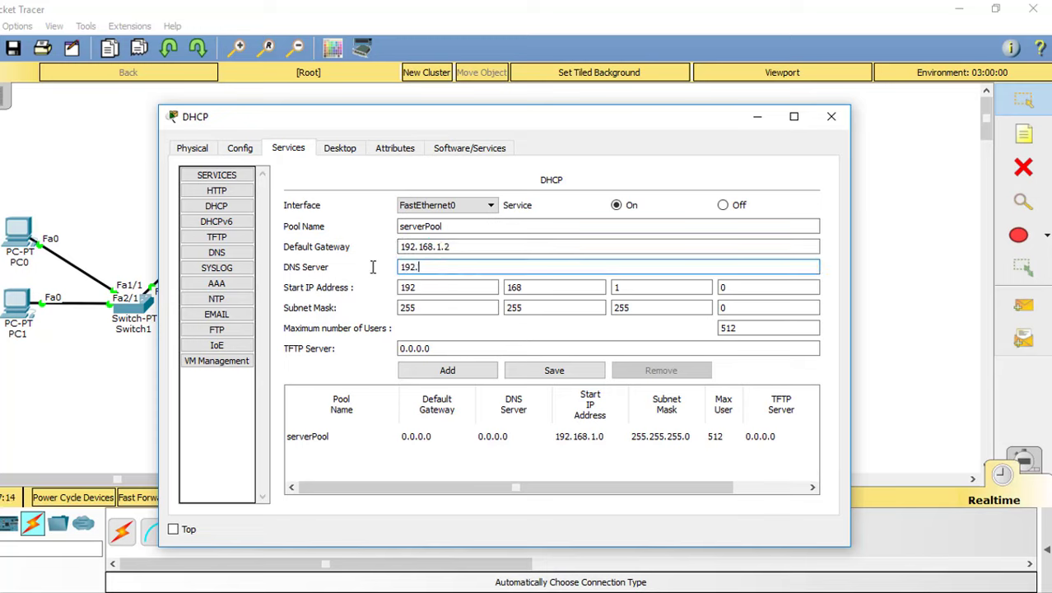
type("168.1.9")
left_click(556, 371)
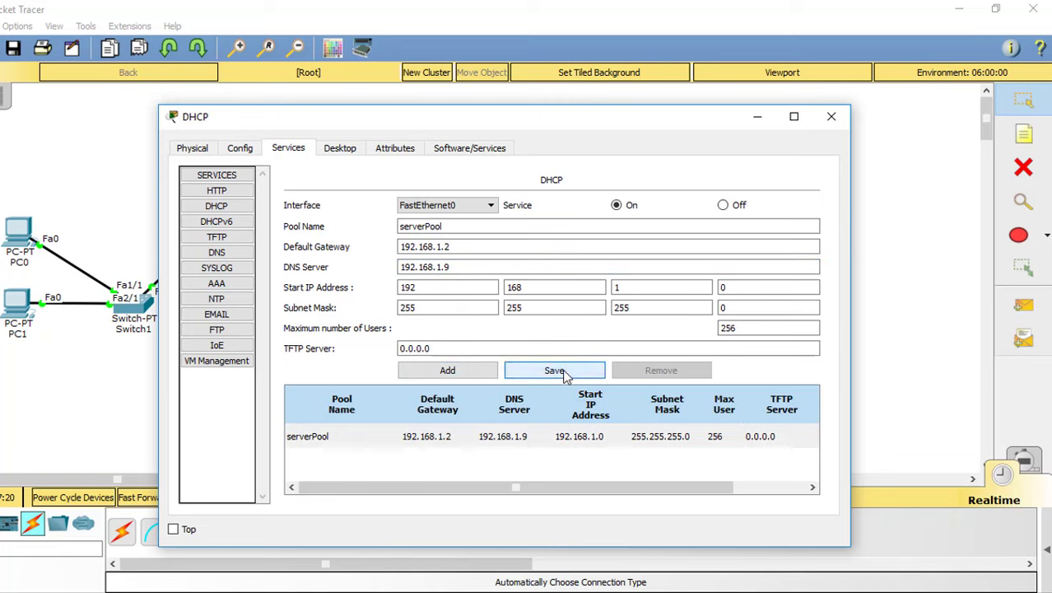
Add a second pool named serverPoolA with default gateway 192.168.2.1, and close the DHCP server window.
left_click(461, 231)
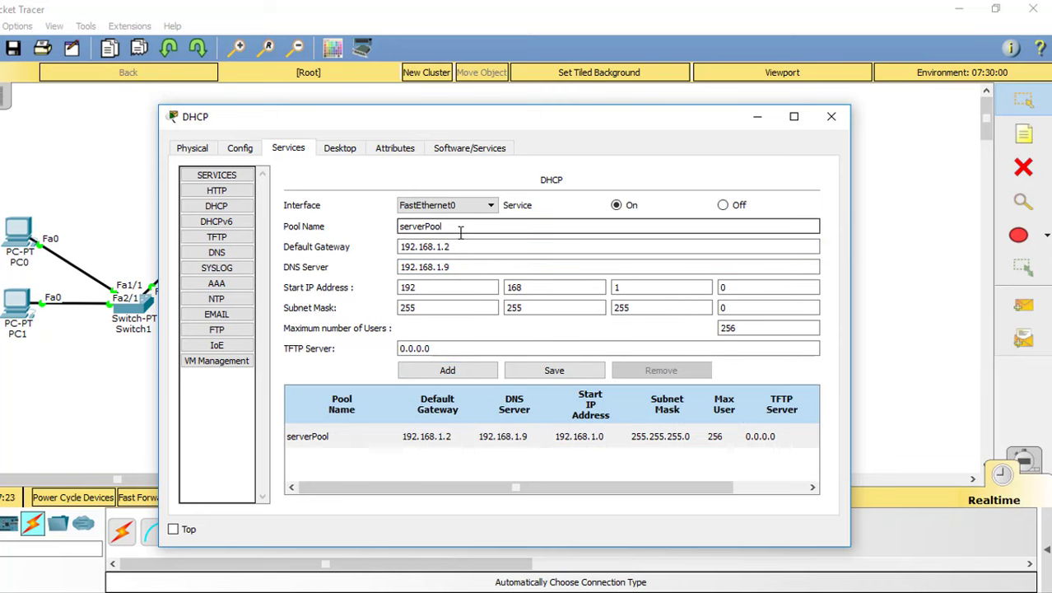
type("A")
left_click(458, 247)
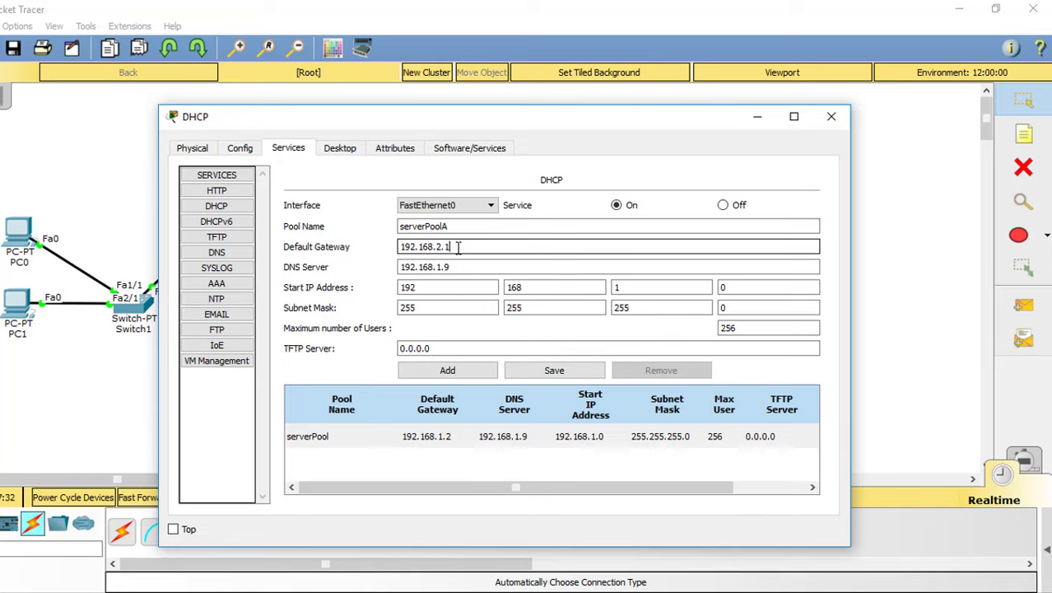
left_click(459, 376)
left_click(831, 116)
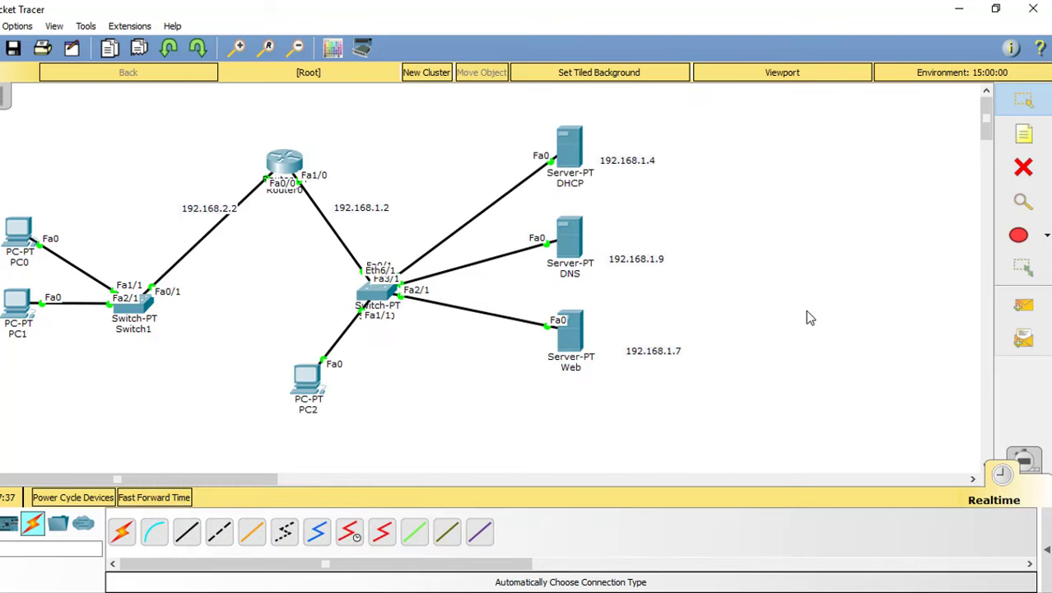
Switch PC0's IP configuration to DHCP and close its window.
left_click(18, 235)
left_click(280, 149)
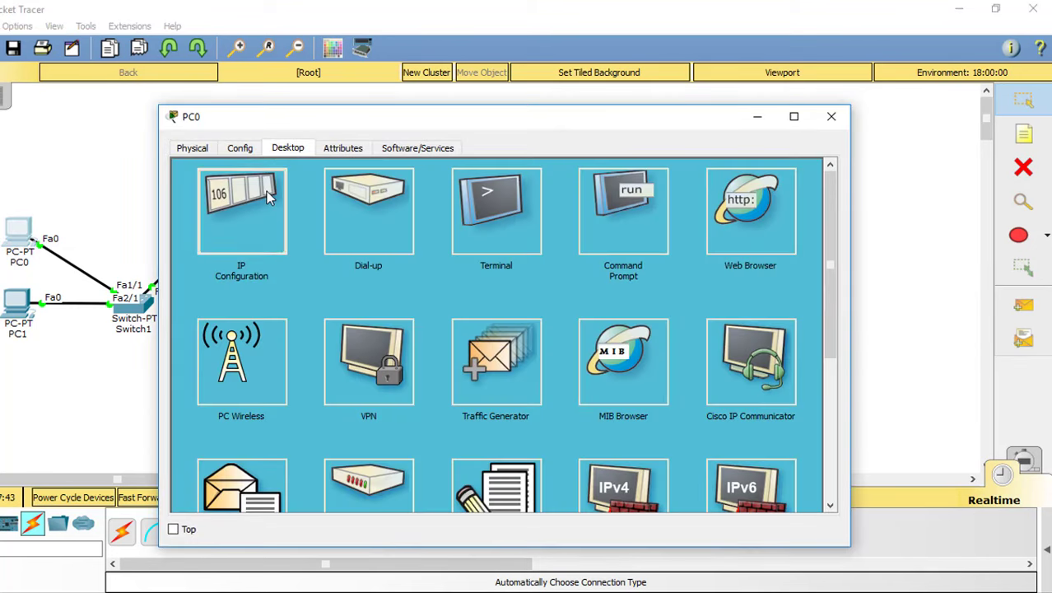
left_click(268, 195)
left_click(191, 216)
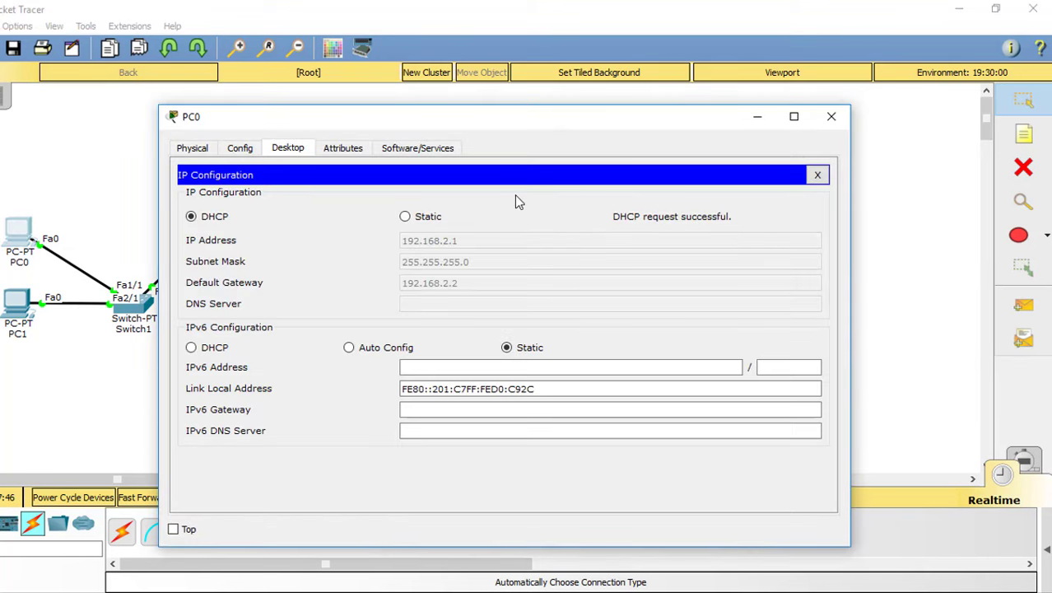
left_click(831, 116)
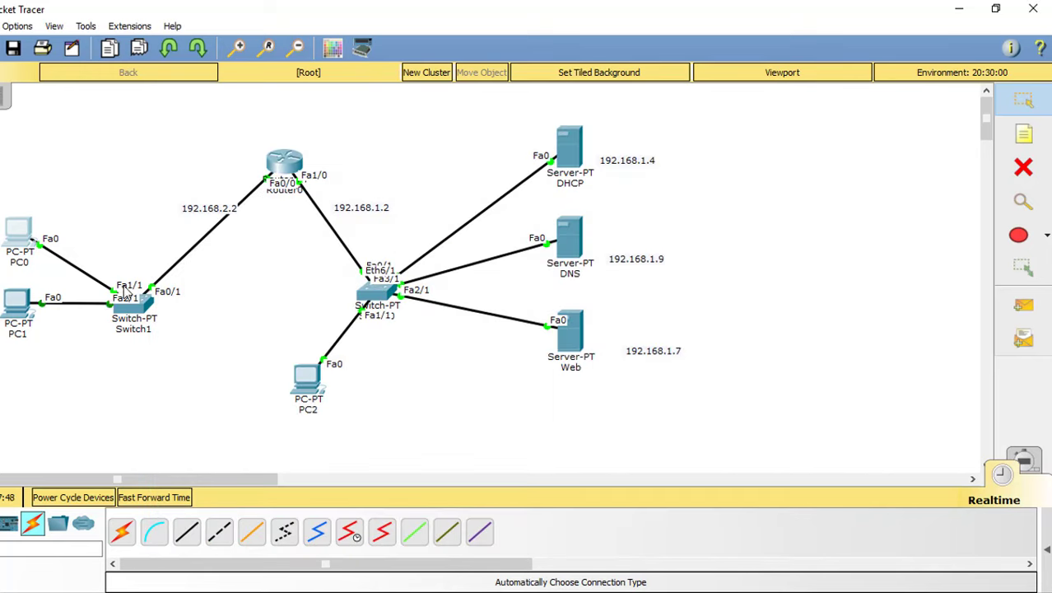
Switch PC1's IP configuration to DHCP and close its window.
left_click(27, 305)
left_click(288, 148)
left_click(235, 207)
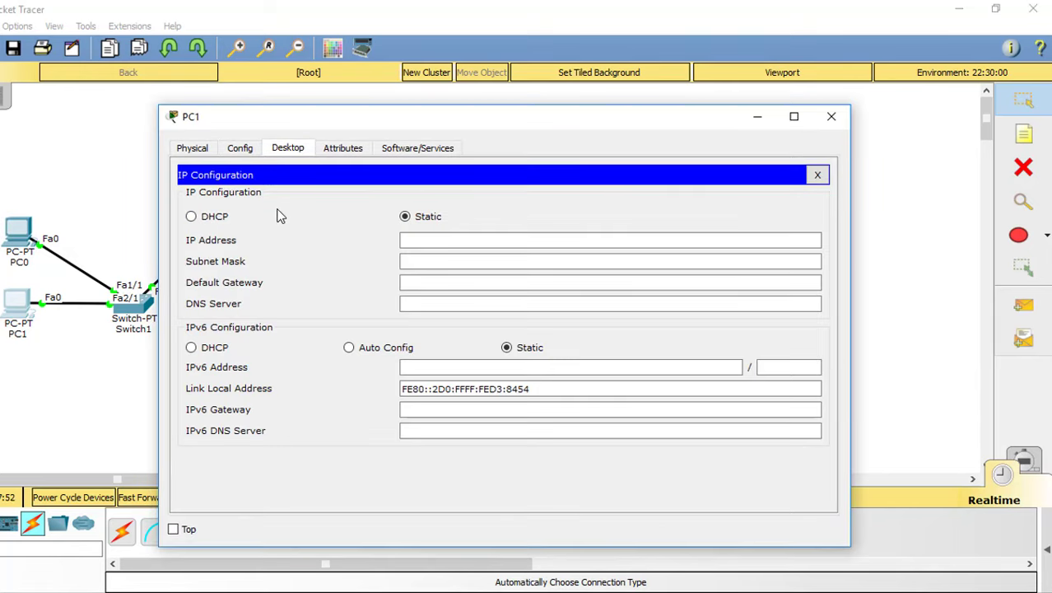
left_click(193, 215)
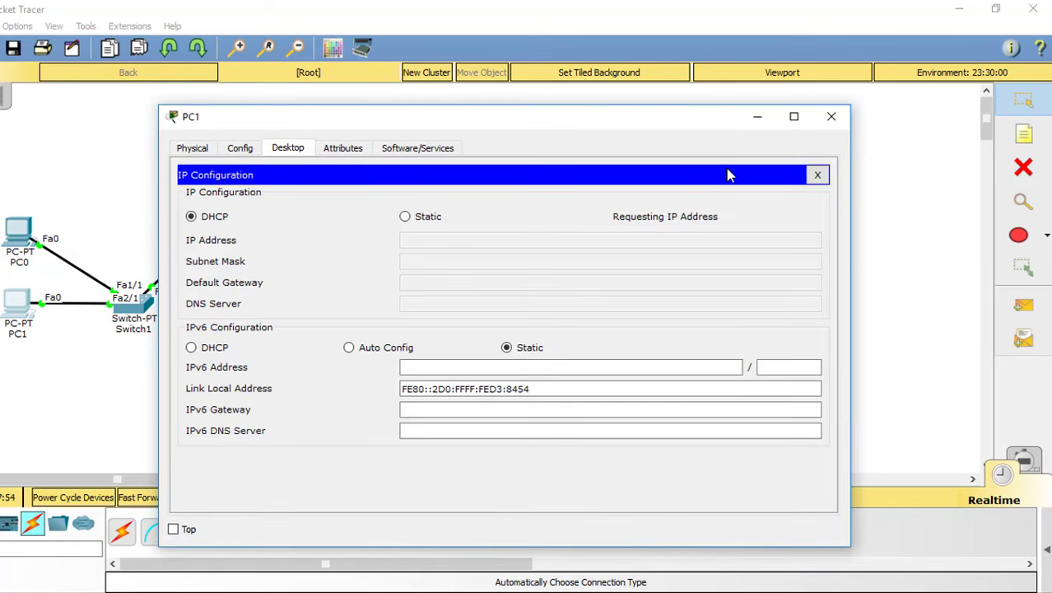
left_click(829, 117)
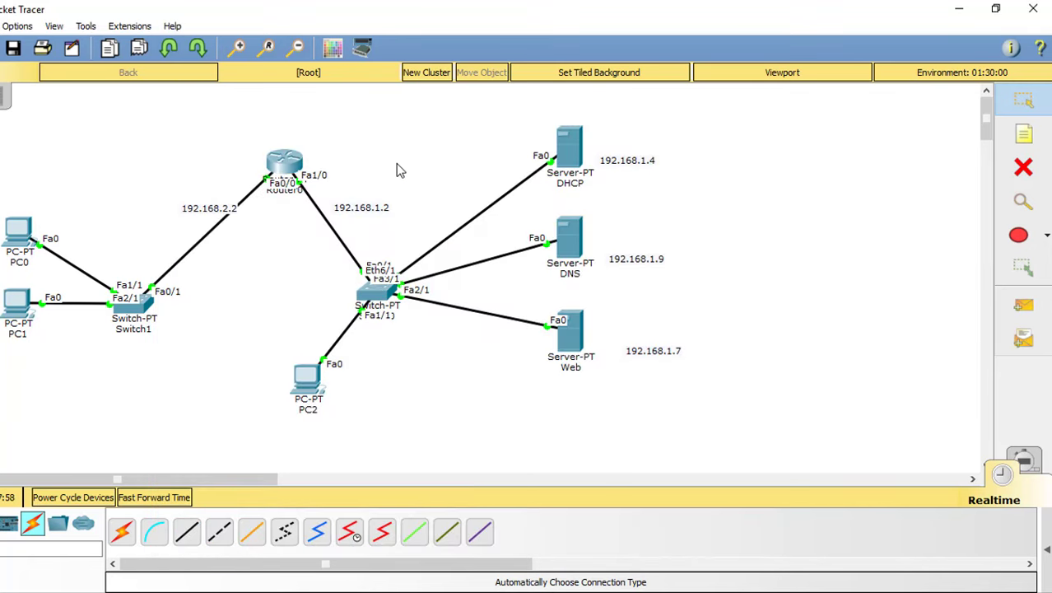
Give the DNS server the static IP address 192.168.1.9 with subnet mask 255.255.255.0.
left_click(568, 239)
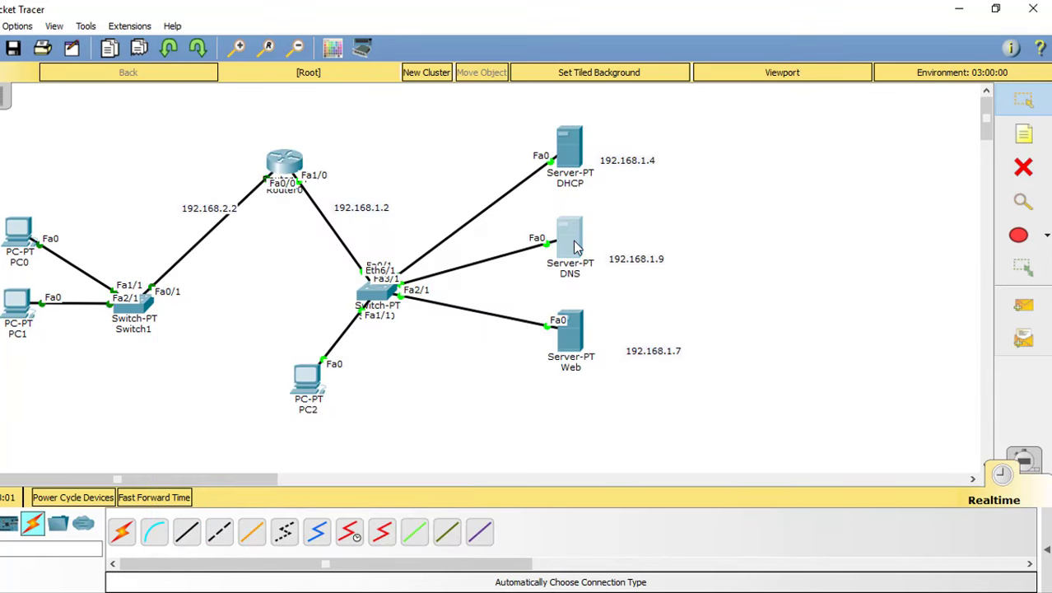
left_click(333, 150)
left_click(491, 260)
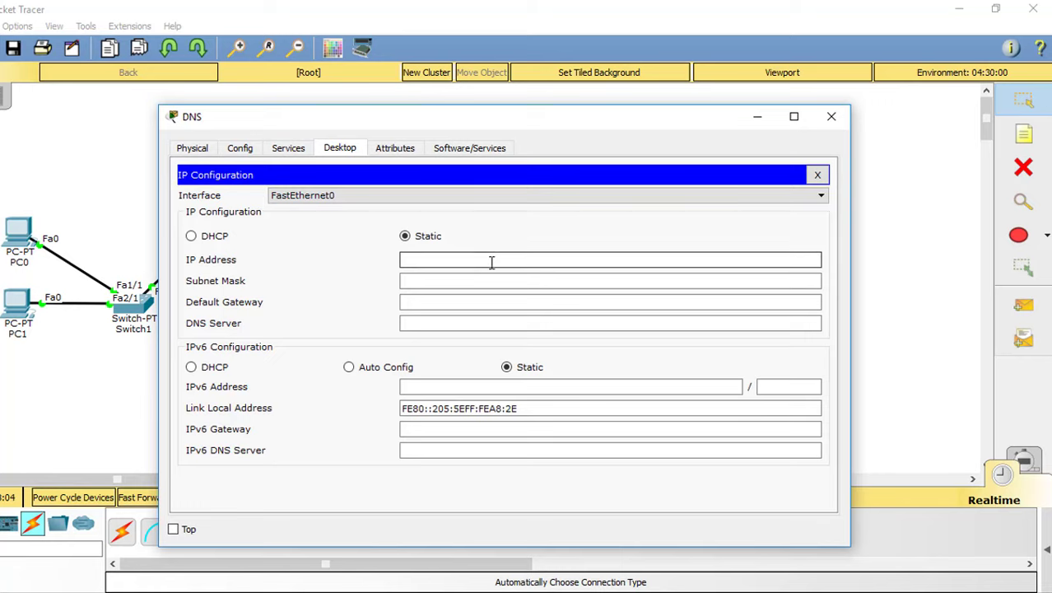
type("192.168")
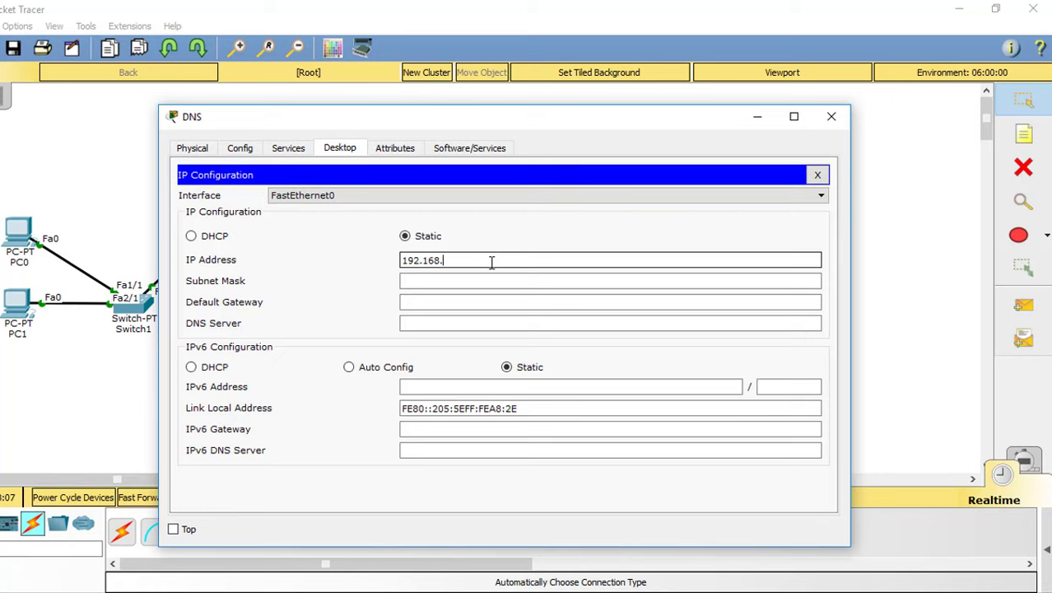
type(".7")
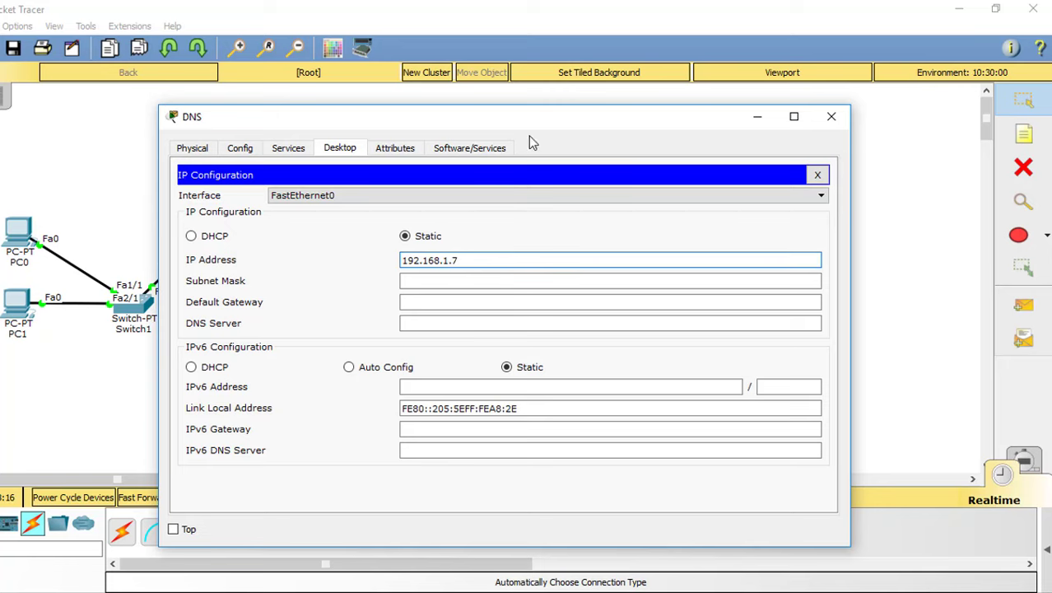
left_click_drag(549, 121, 534, 292)
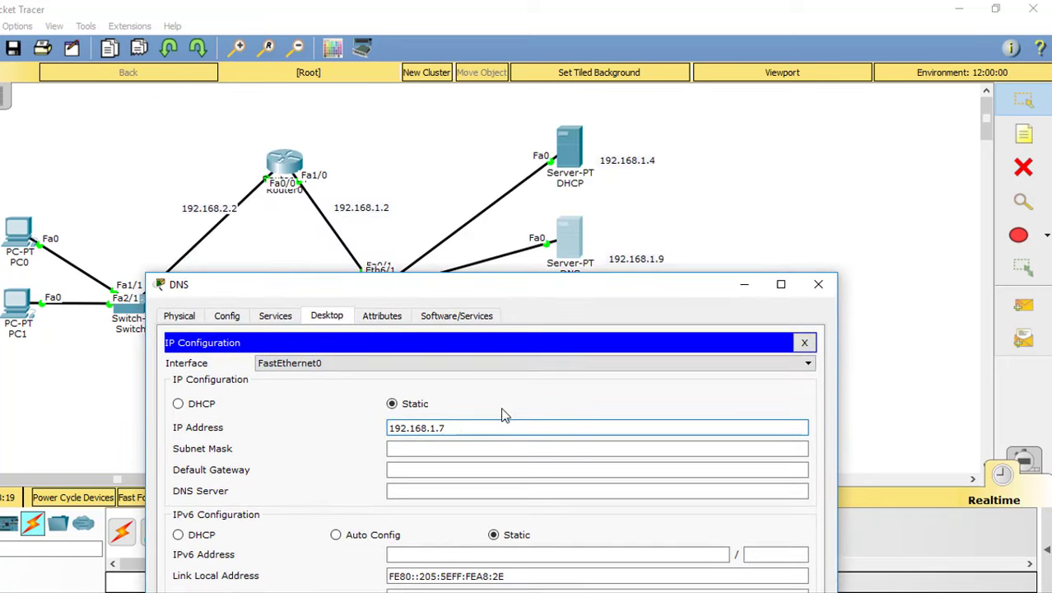
type("9")
left_click(777, 446)
Set the DNS server's default gateway to 192.168.1.2 and its DNS server to 192.168.1.9, and close its window.
left_click(445, 470)
type("192")
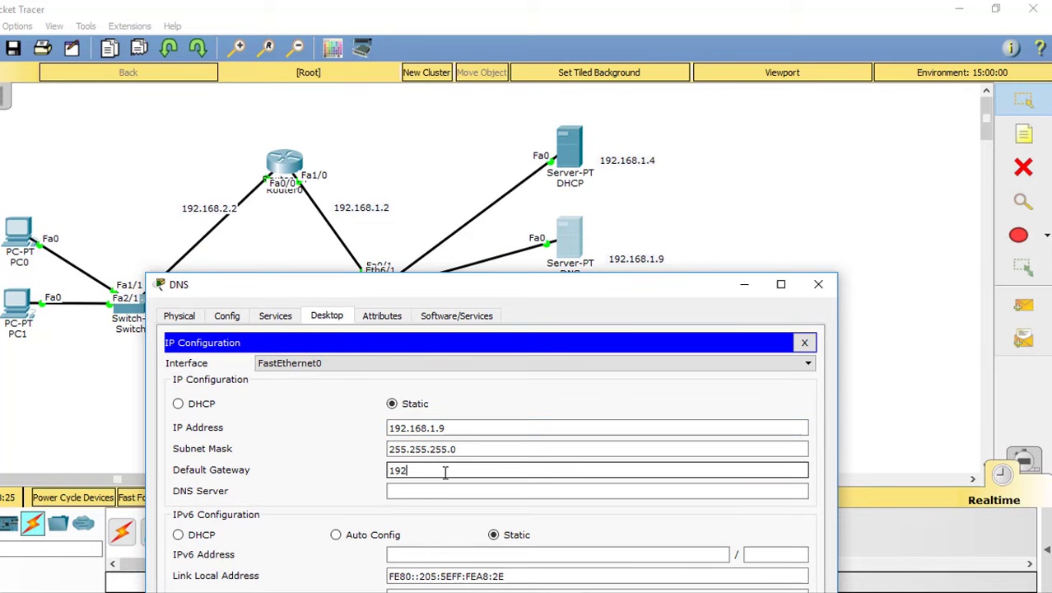
left_click(432, 489)
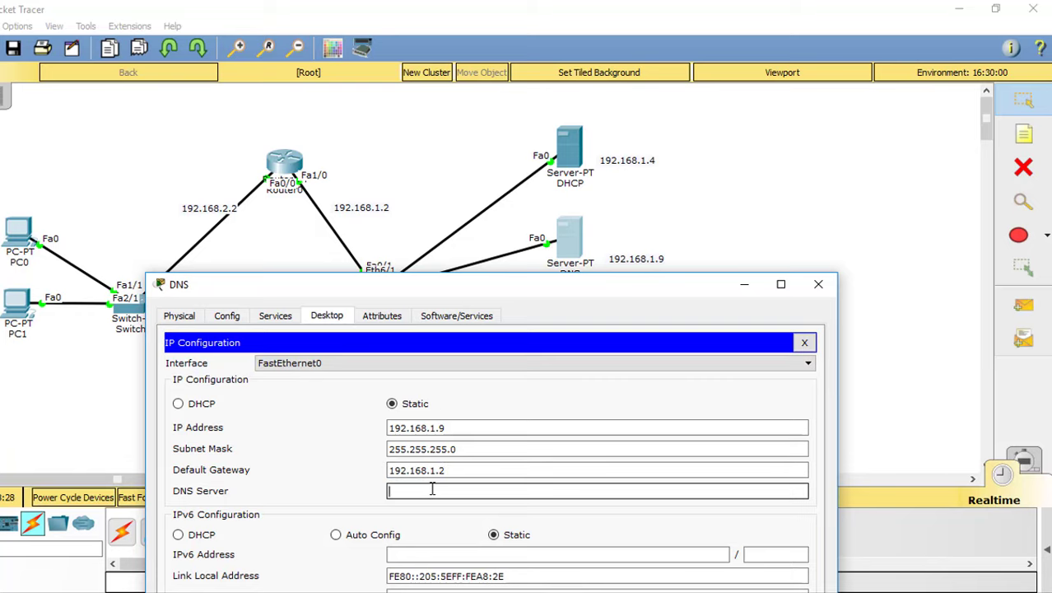
type("192.168")
type(".1.0")
key("BackSpace")
type("9")
left_click(818, 284)
Give the Web server the static IP address 192.168.1.7 with subnet mask 255.255.255.0.
left_click(580, 341)
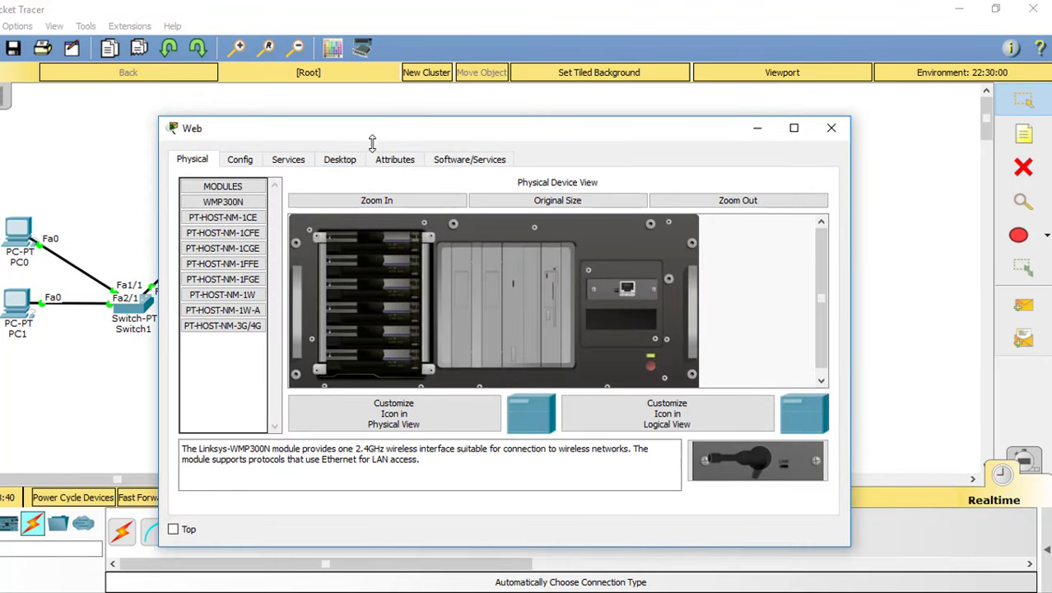
left_click(340, 153)
left_click(235, 226)
left_click(436, 272)
type("192")
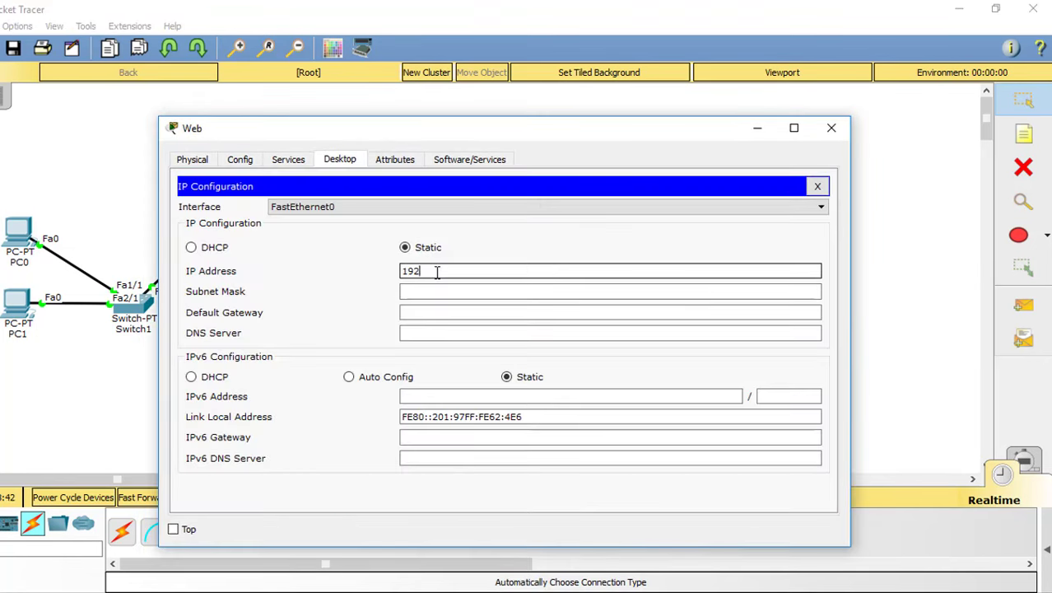
type(".168.1.7")
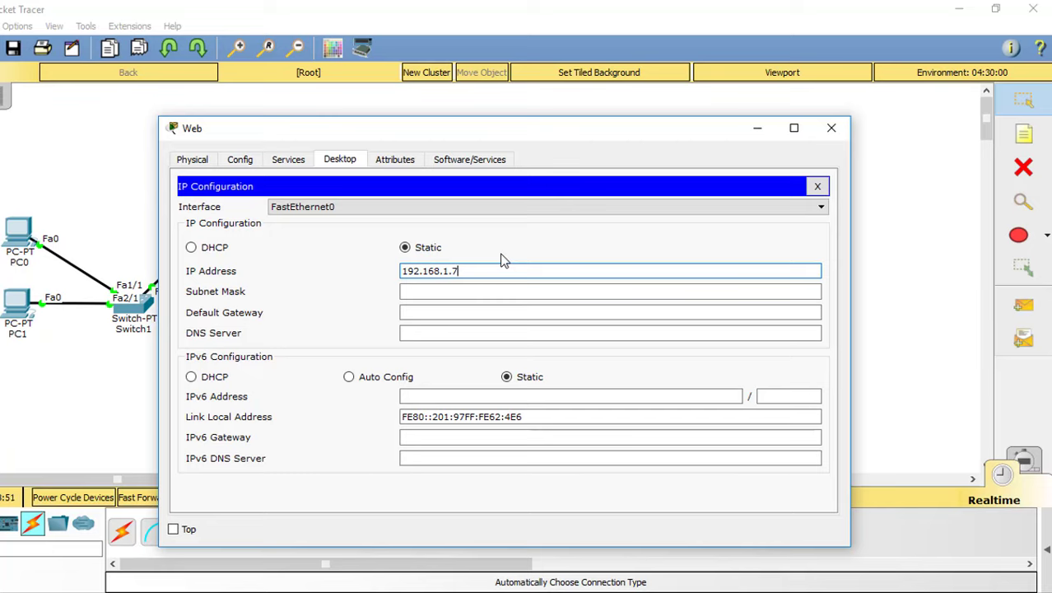
left_click(402, 290)
Set the Web server's default gateway to 192.168.1.2, fill in its DNS server address, and close its window.
left_click(441, 315)
type("190")
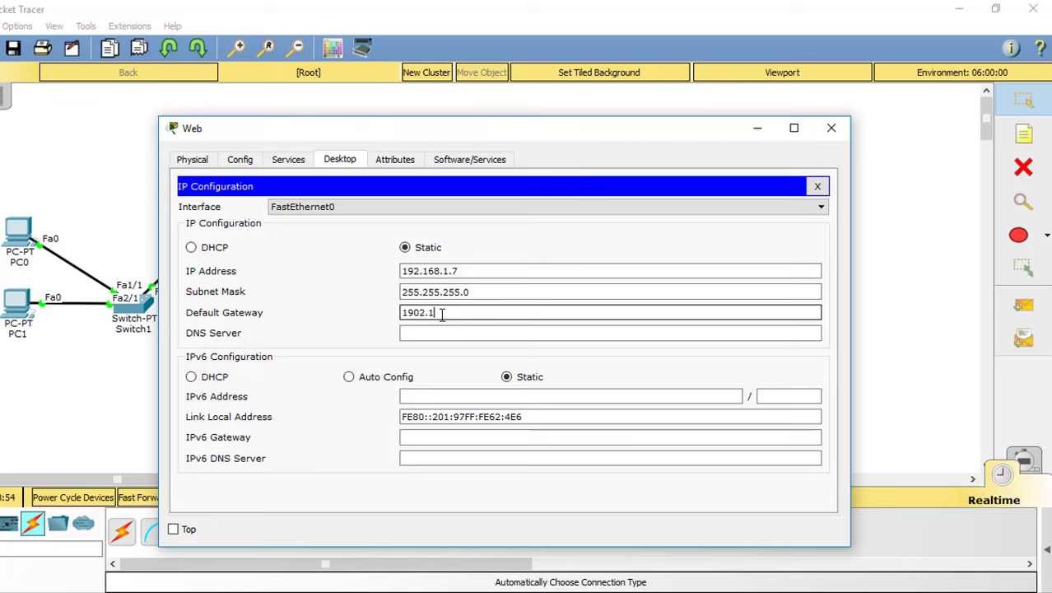
type("2.")
key("BackSpace")
key("BackSpace")
key("BackSpace")
type("2.168.1.")
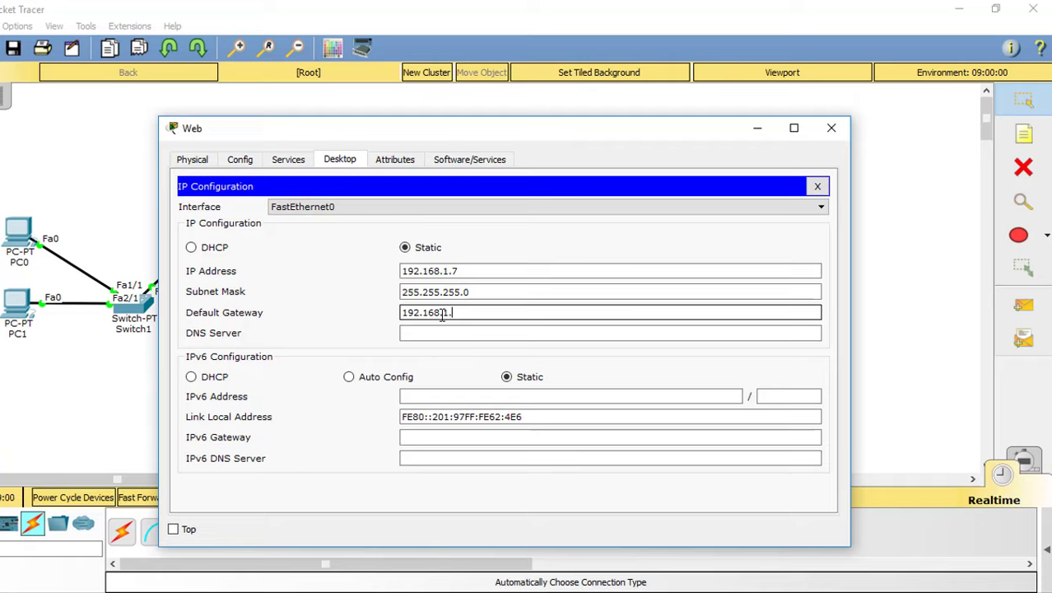
type("2")
left_click(434, 333)
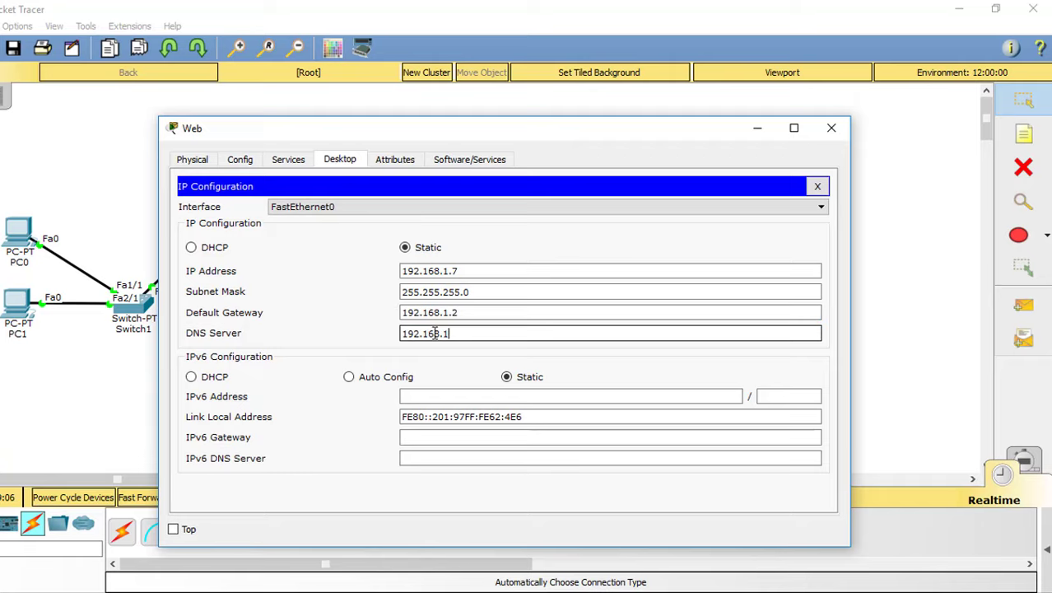
left_click(828, 135)
Check the DNS server's IP configuration and close its window.
left_click(568, 242)
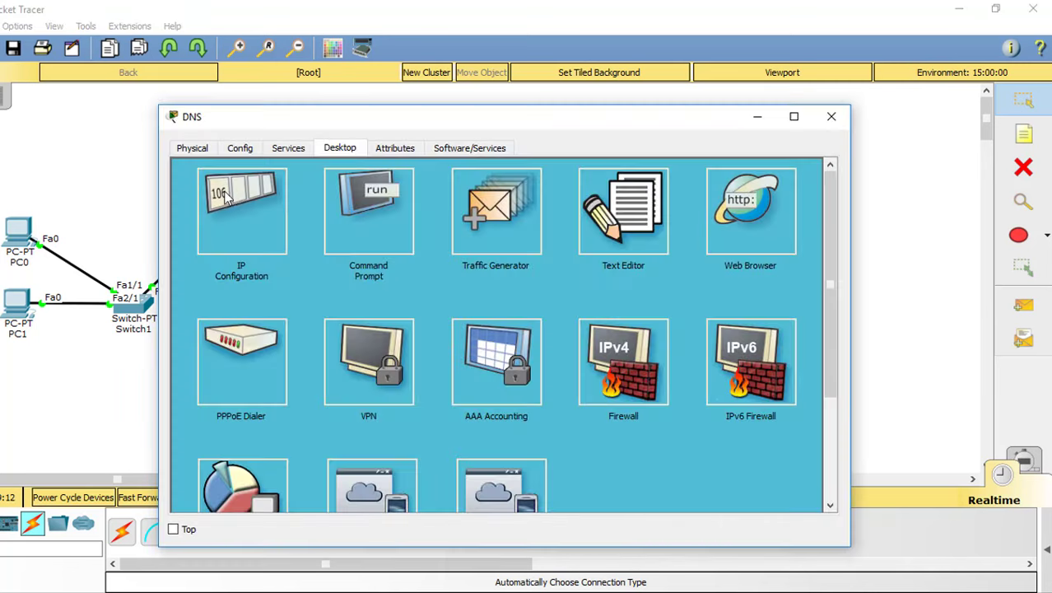
left_click(228, 206)
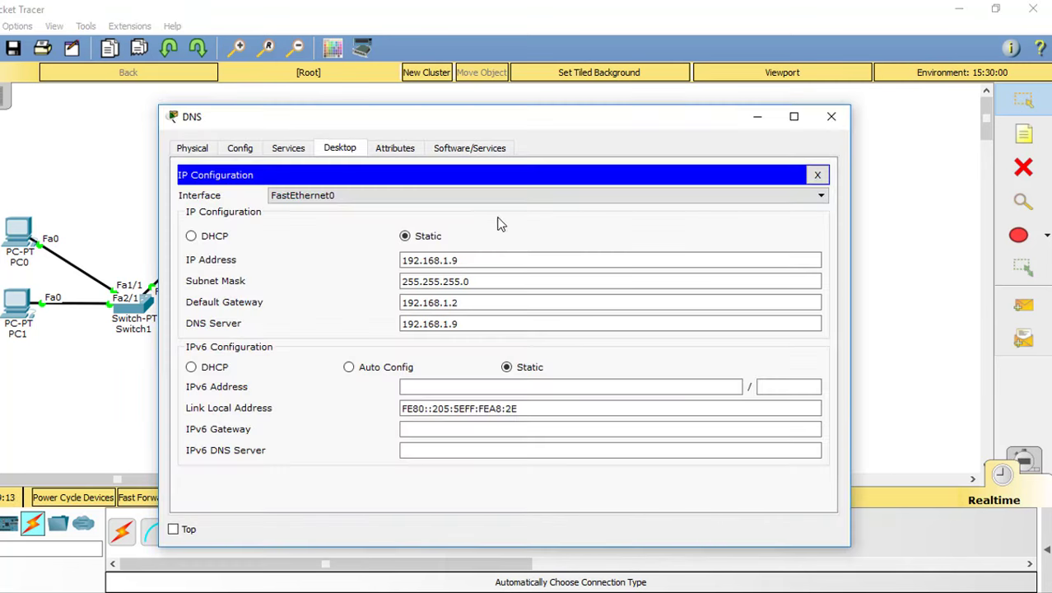
left_click(830, 119)
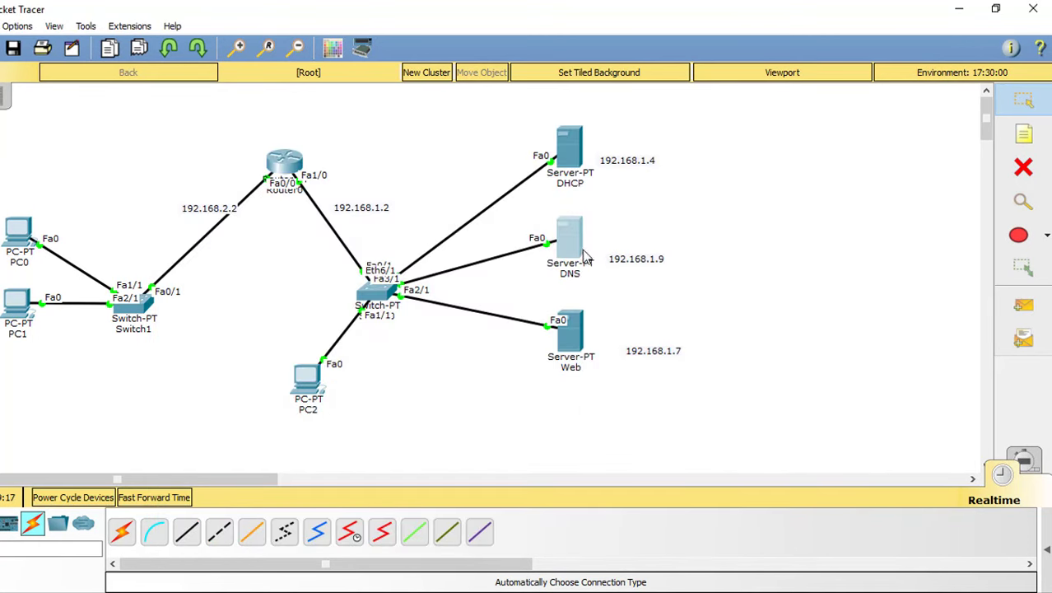
Correct the last octet of the Web server's DNS server address and close its window.
left_click(570, 329)
left_click(264, 228)
left_click(461, 324)
key("BackSpace")
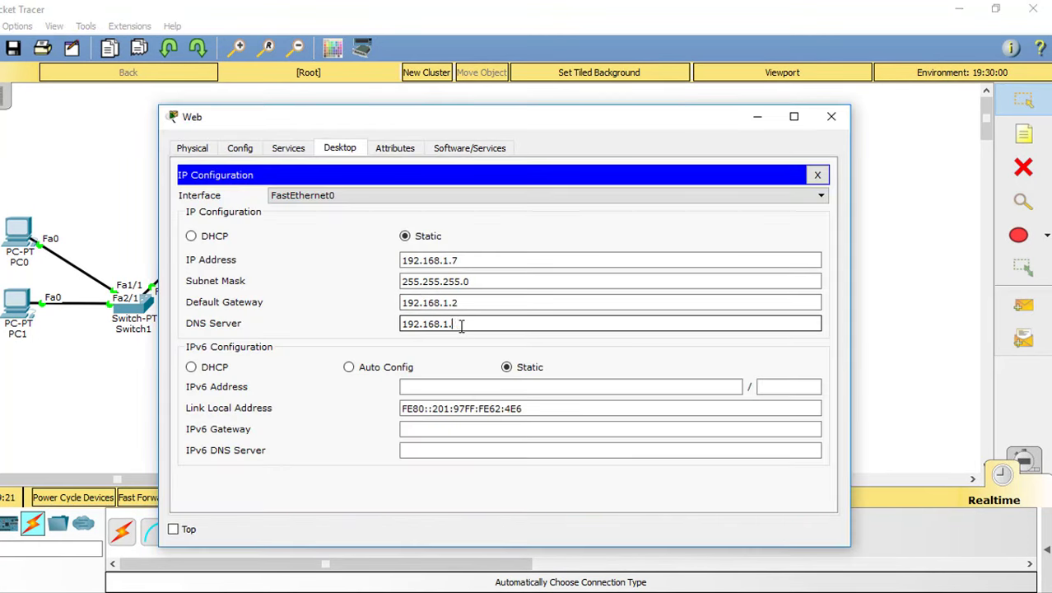
left_click(831, 127)
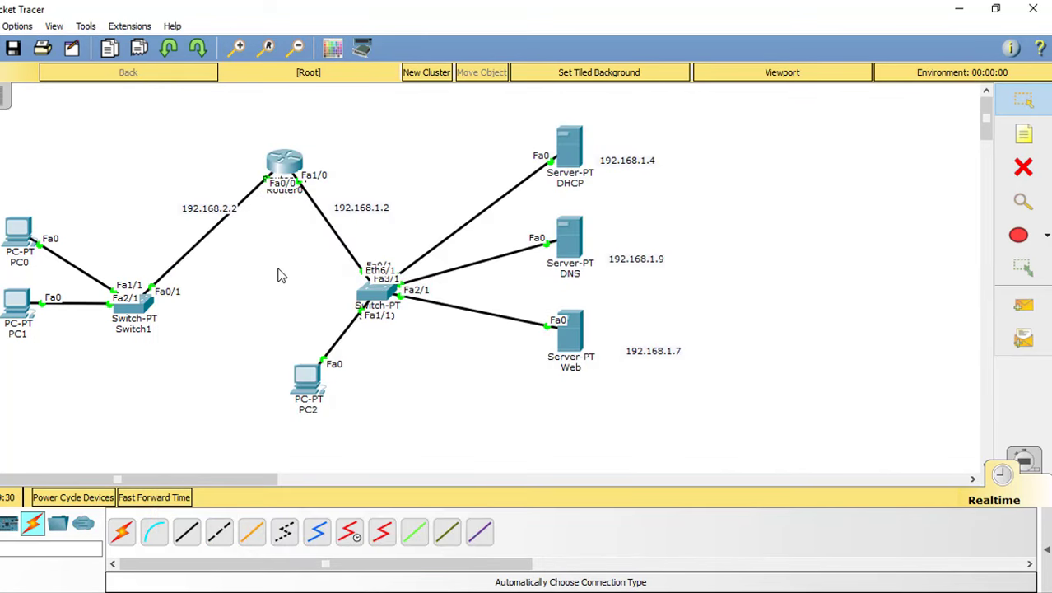
left_click(575, 158)
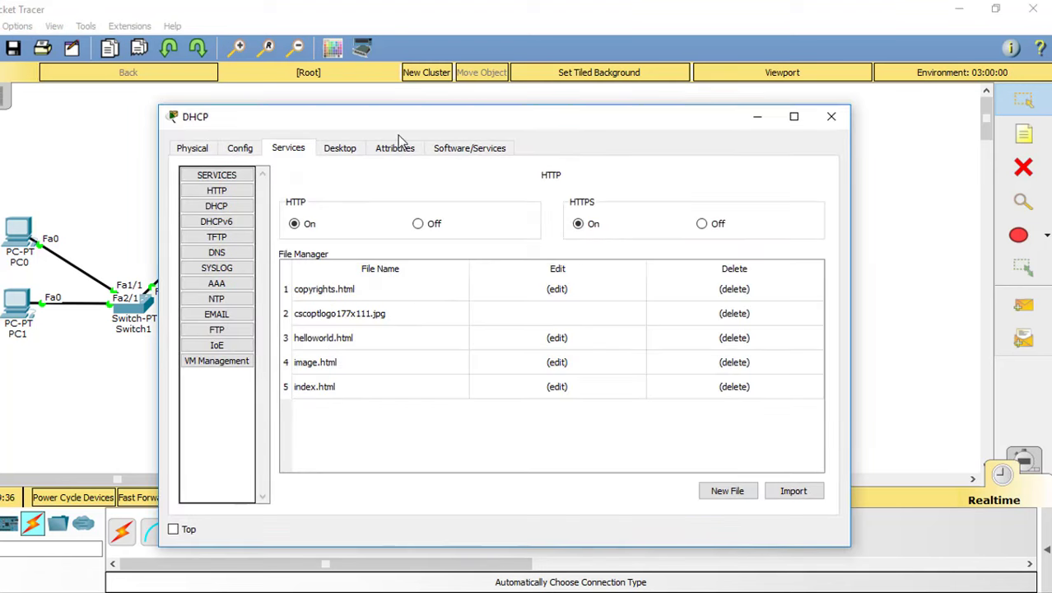
left_click(832, 116)
Switch PC2's IP configuration to DHCP and close its window.
left_click(305, 377)
left_click(288, 148)
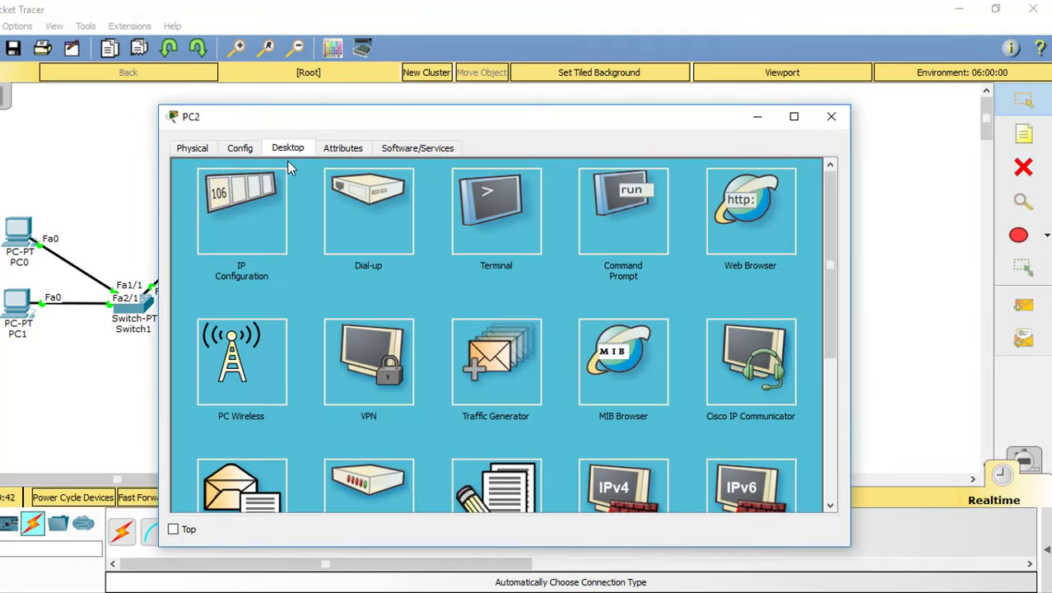
left_click(265, 200)
left_click(211, 217)
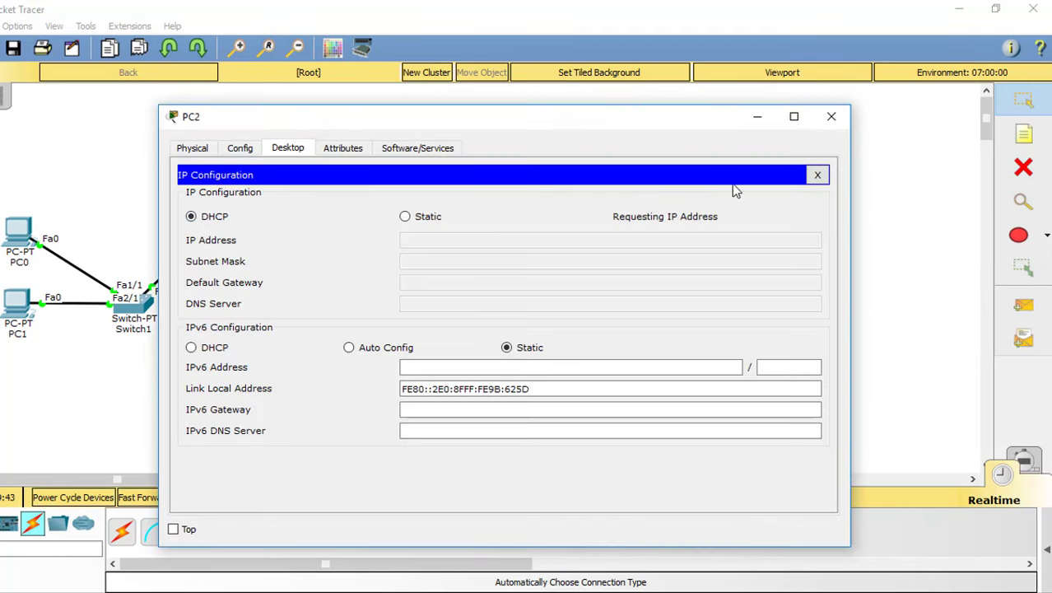
left_click(833, 118)
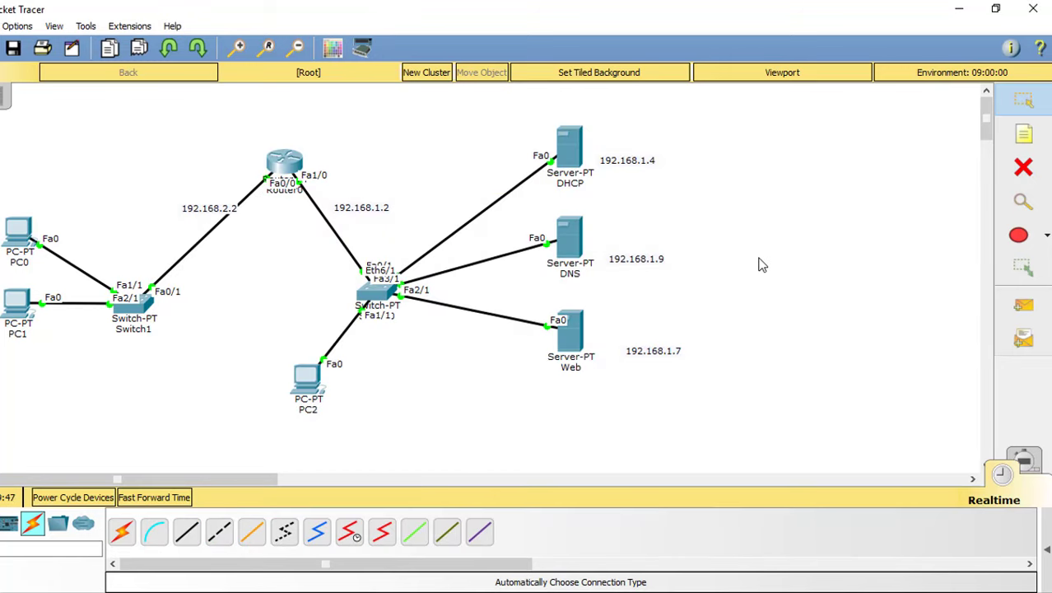
Open index.html for editing in the DHCP server's HTTP service and delete the Quick Links lines.
left_click(571, 163)
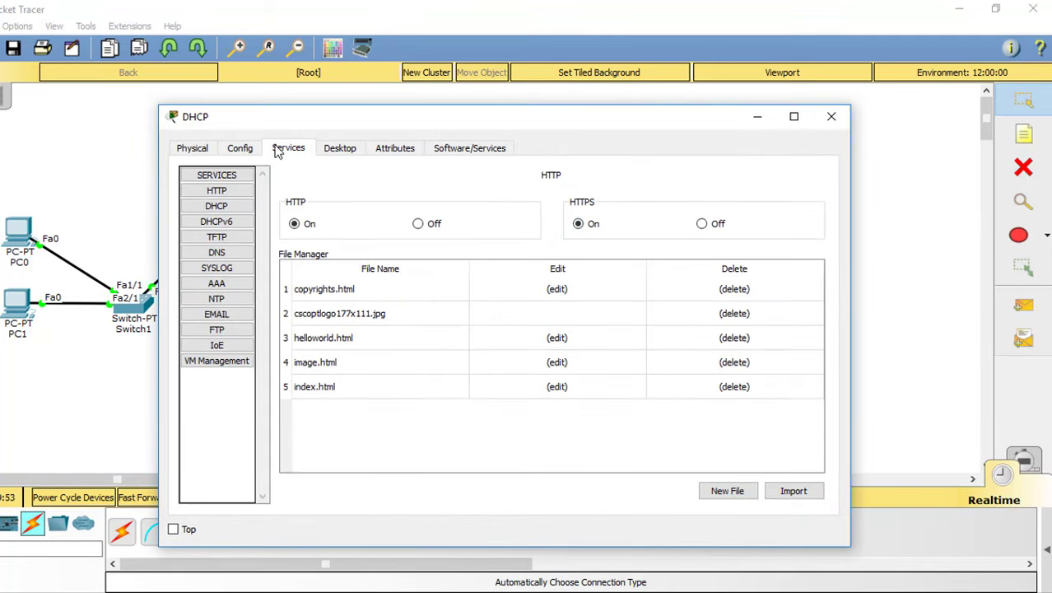
left_click(559, 386)
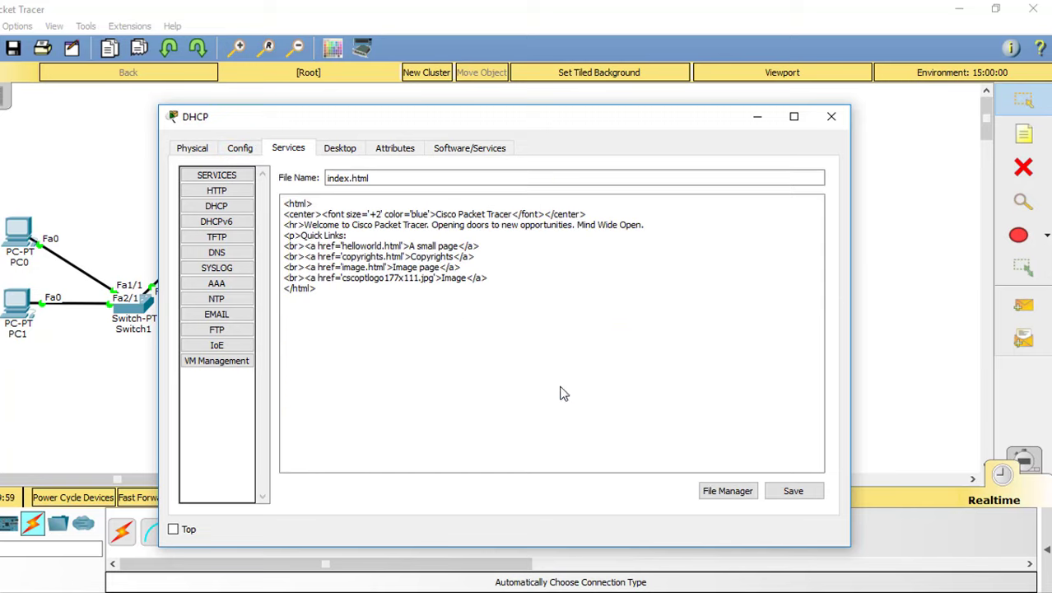
left_click_drag(490, 278, 285, 235)
key("BackSpace")
Add the line <h1>Subcribe Big Media House</h1> above the closing html tag of index.html and save the file.
type("<")
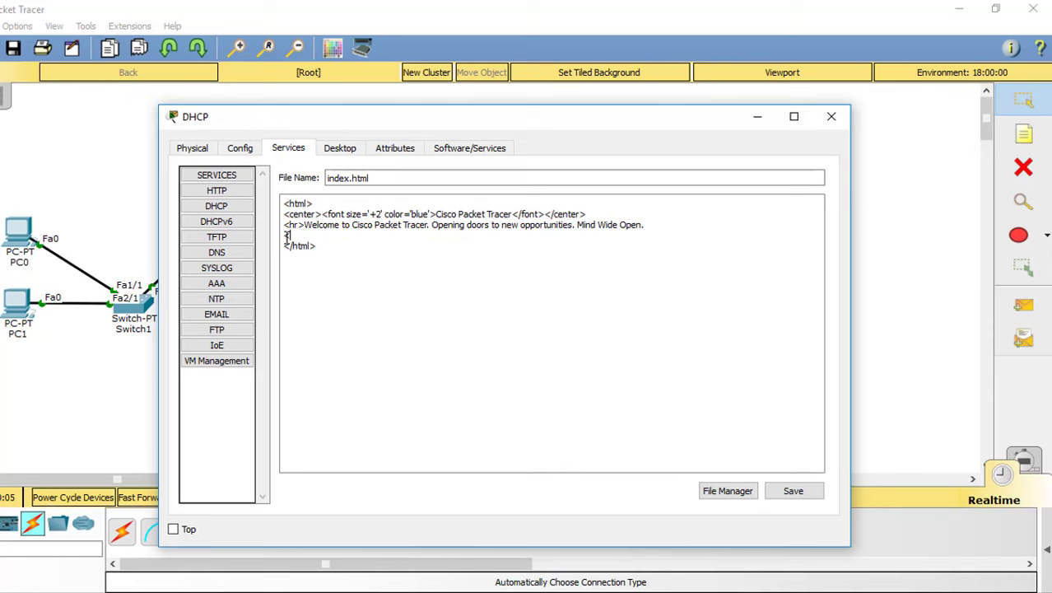
type("h1>Subcribe Big")
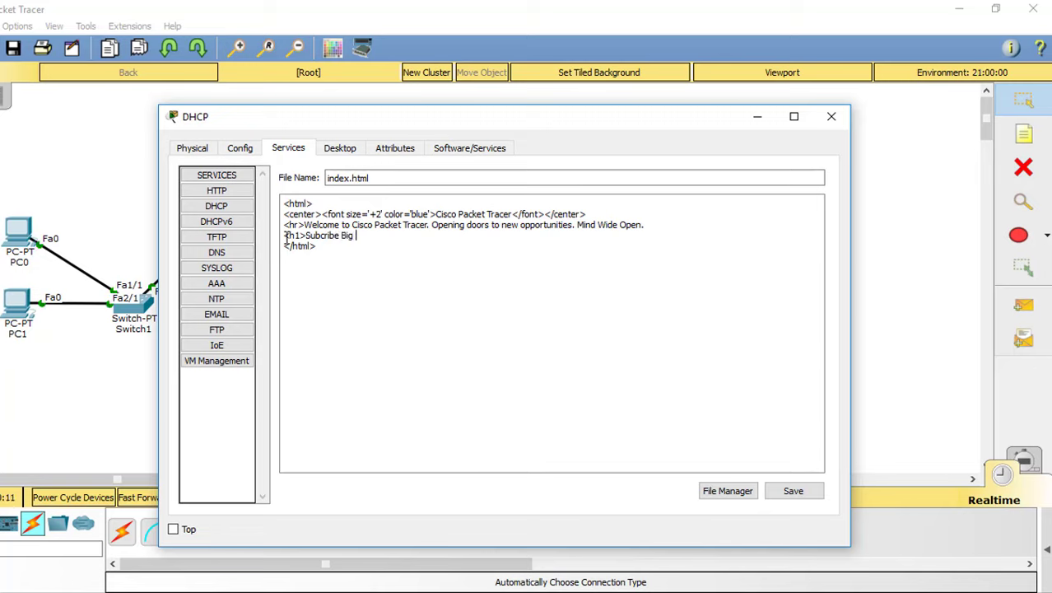
type(" Media House")
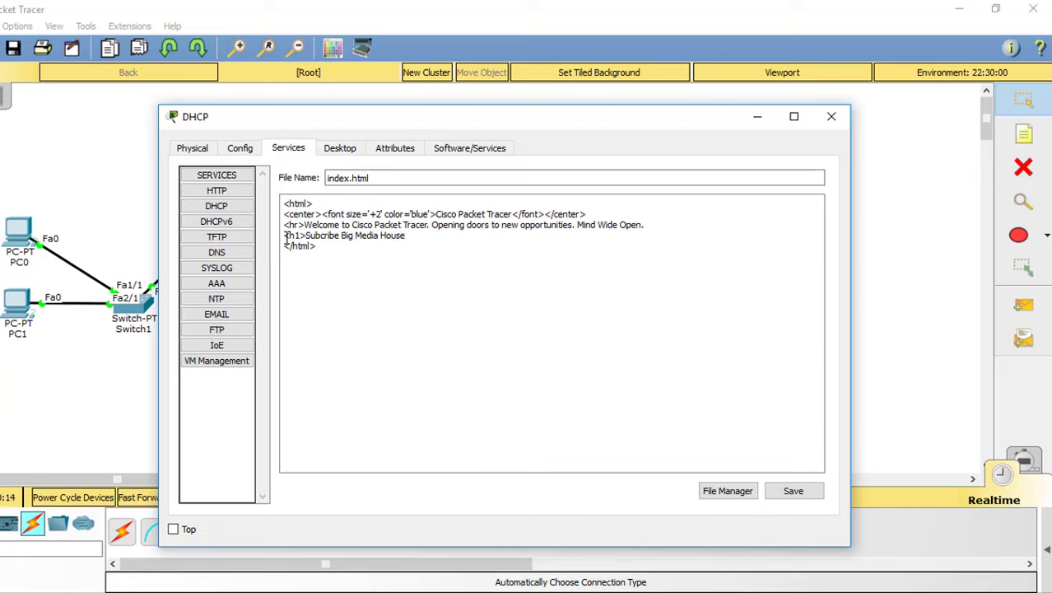
type("</h1>")
left_click(779, 494)
key("Return")
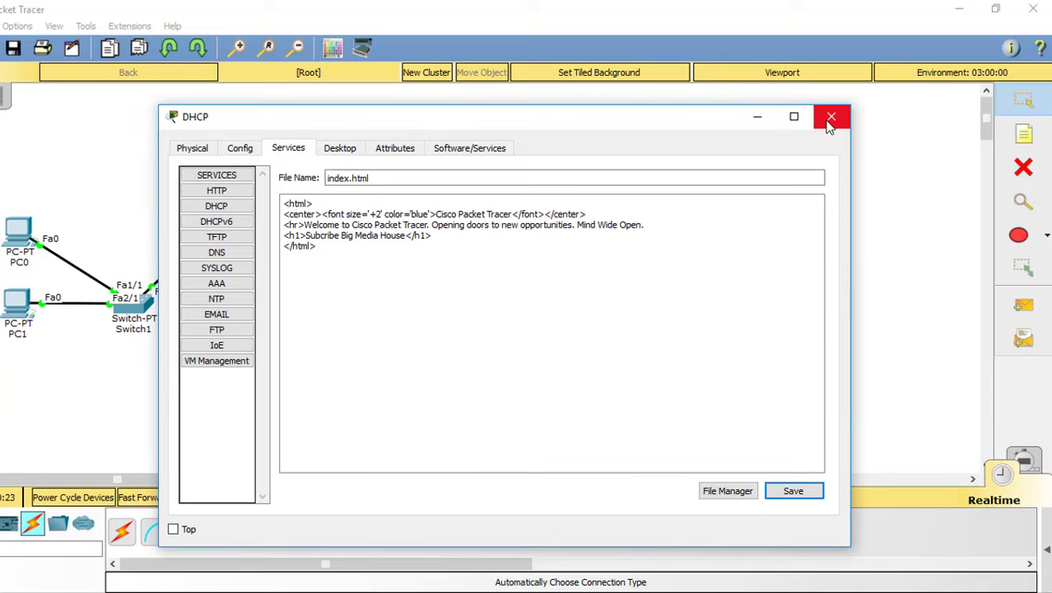
Check the DHCP server's DHCP settings, close its window, and turn on the DNS service on the DNS server.
left_click(227, 208)
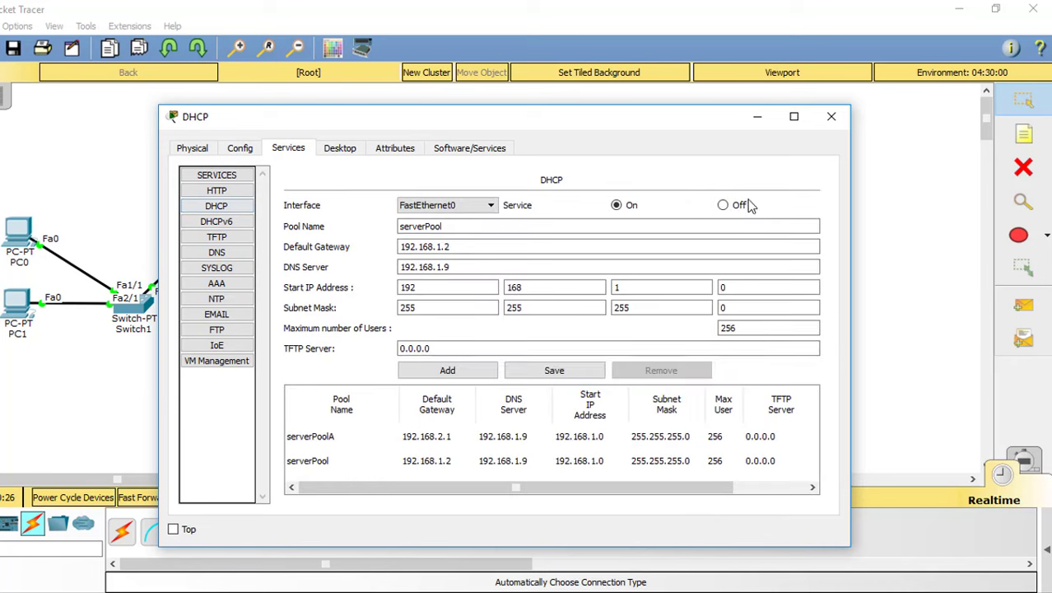
left_click(832, 116)
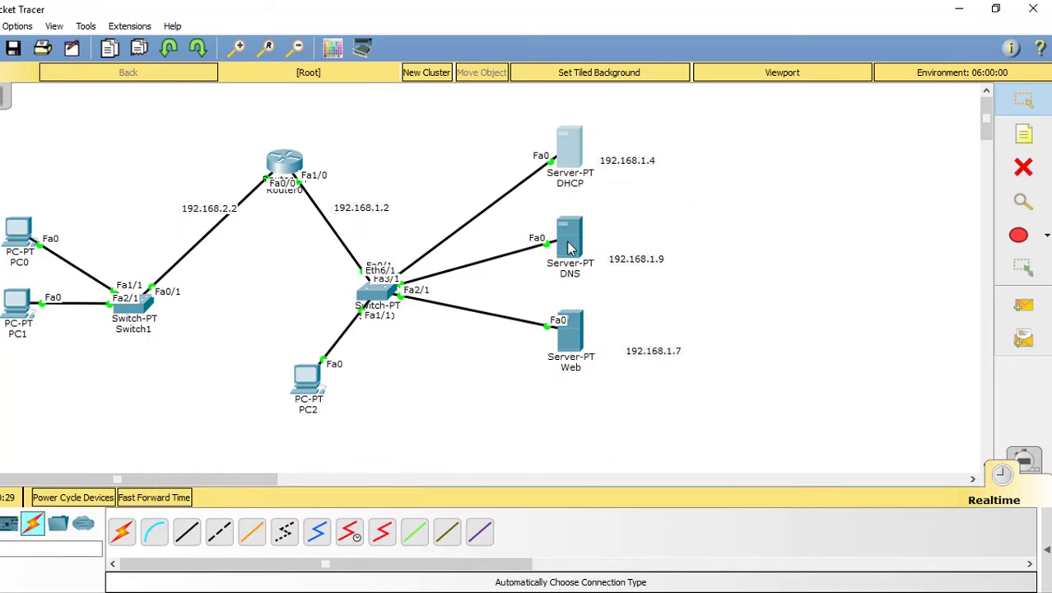
left_click(567, 243)
left_click(288, 148)
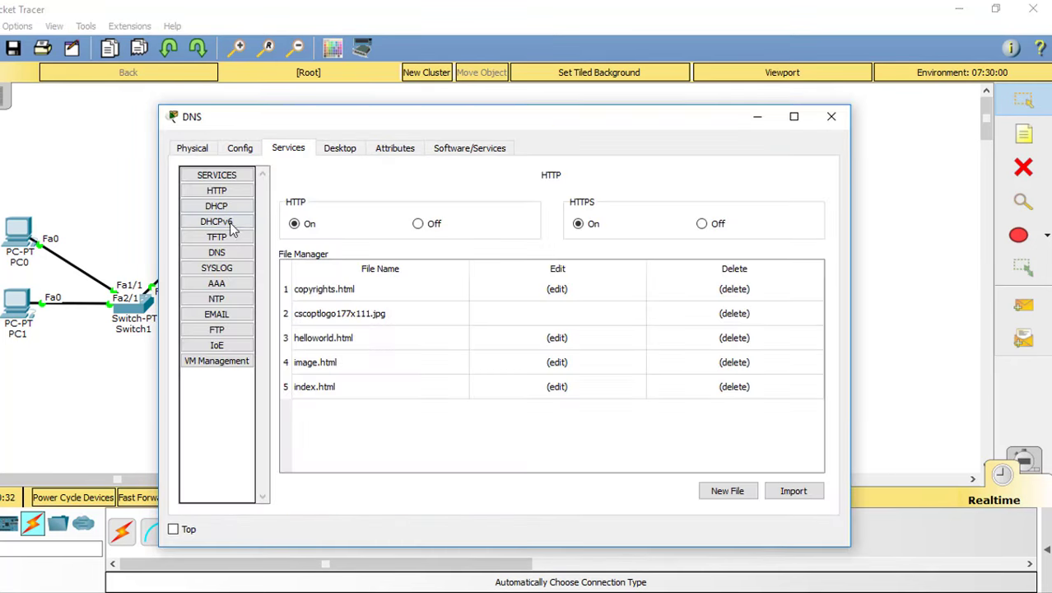
left_click(227, 252)
left_click(469, 204)
left_click(455, 251)
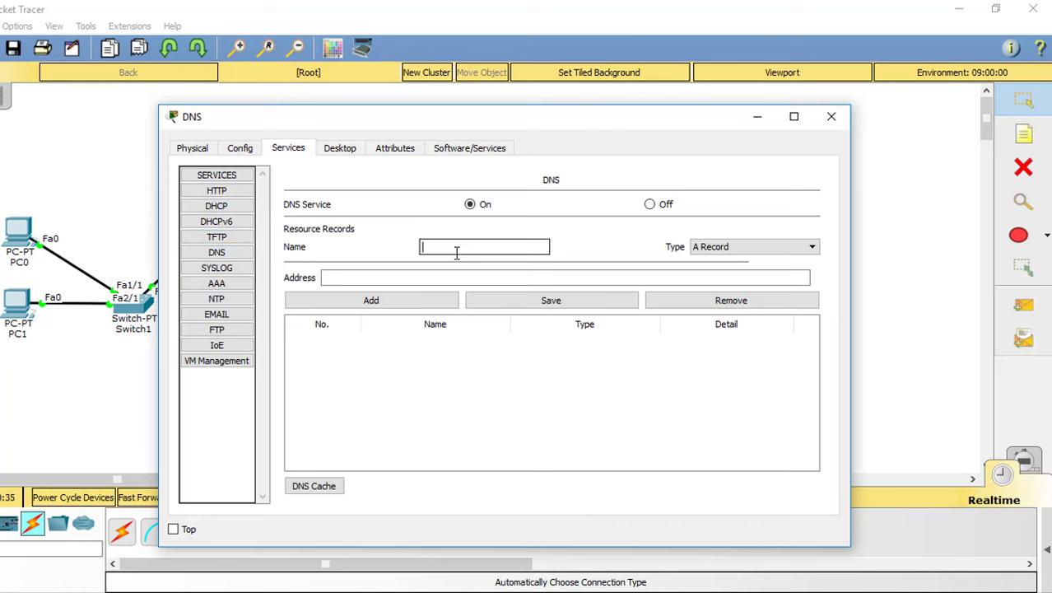
type("192")
type("www")
type(".bigmedia")
key("BackSpace")
key("BackSpace")
key("BackSpace")
type("use.com")
left_click(454, 280)
type("192.168")
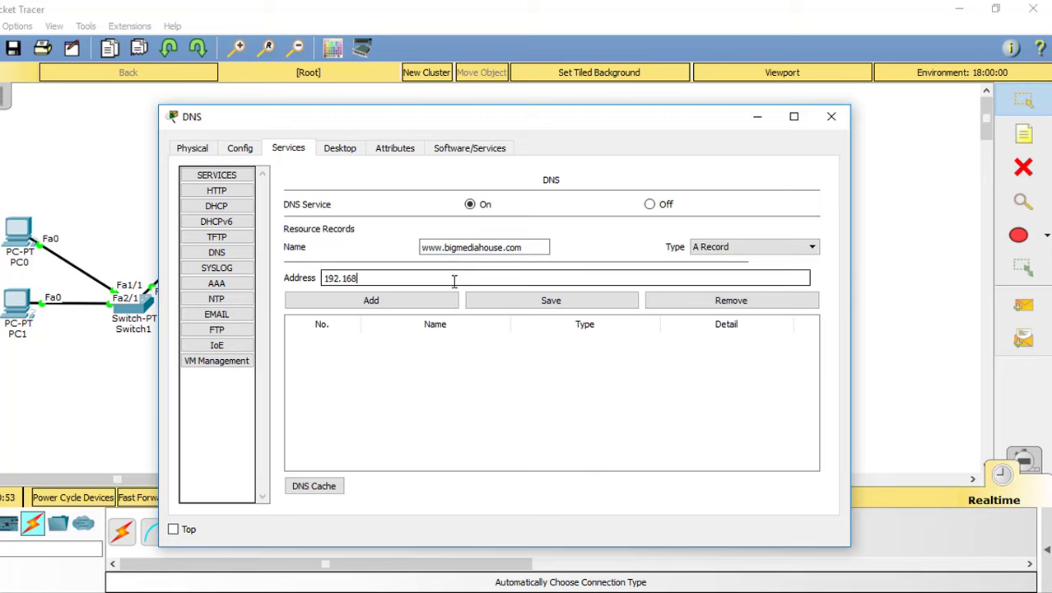
type(".")
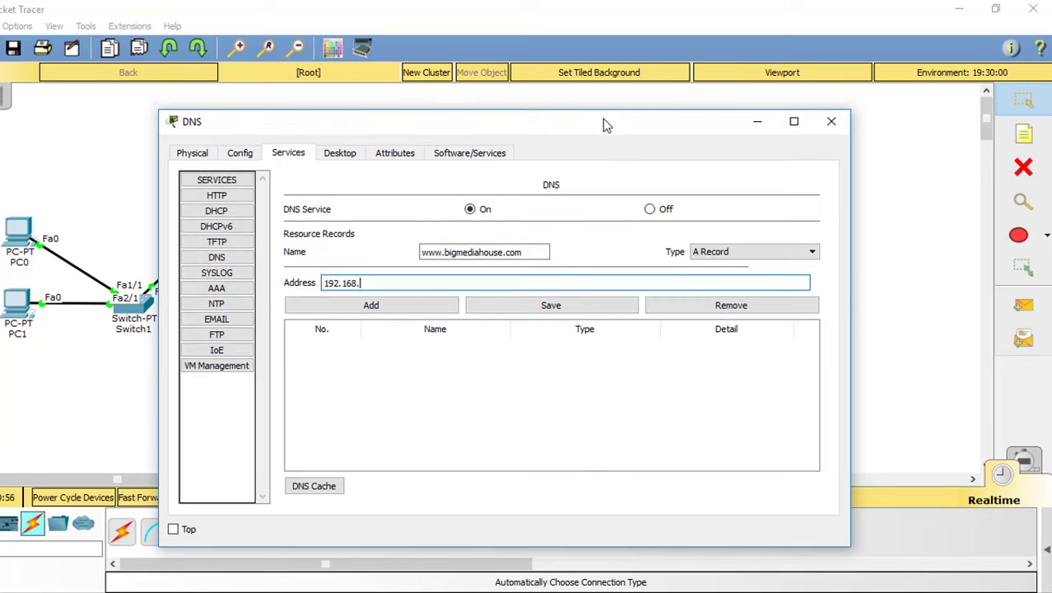
left_click_drag(603, 118, 603, 219)
type("1.4")
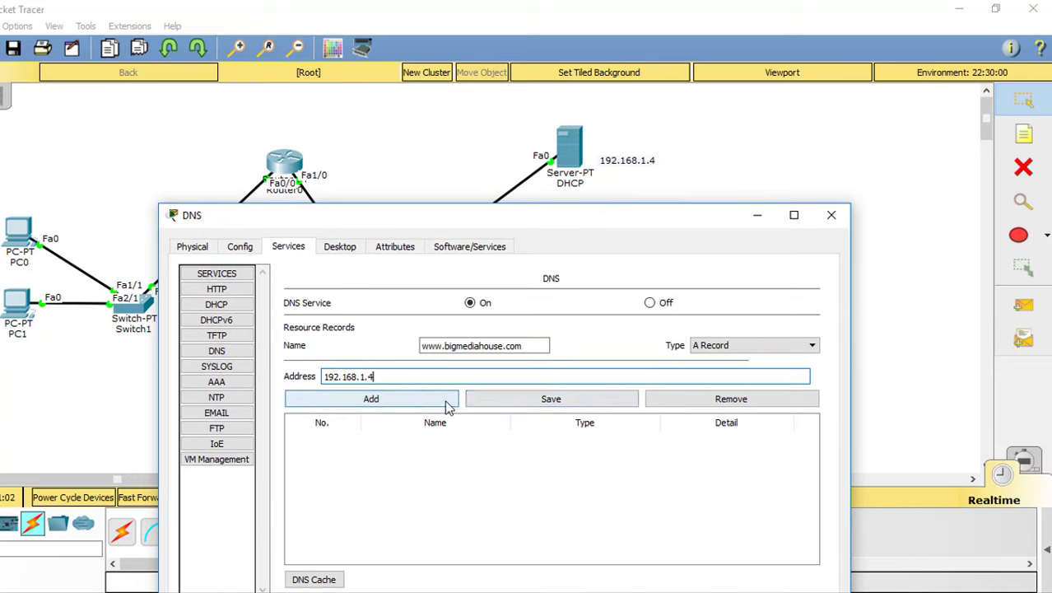
left_click(505, 401)
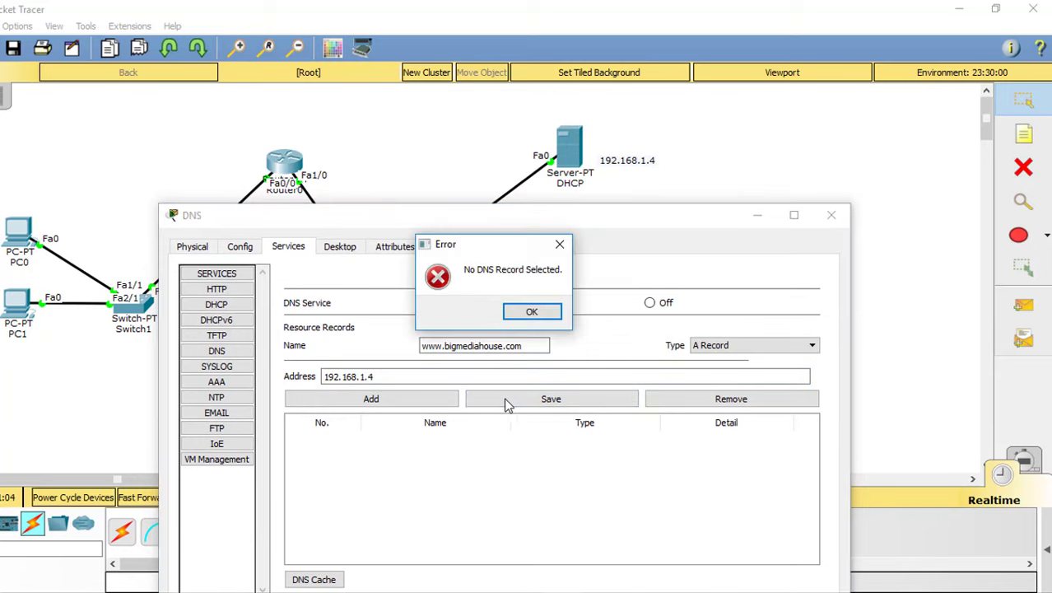
left_click(531, 310)
left_click(419, 403)
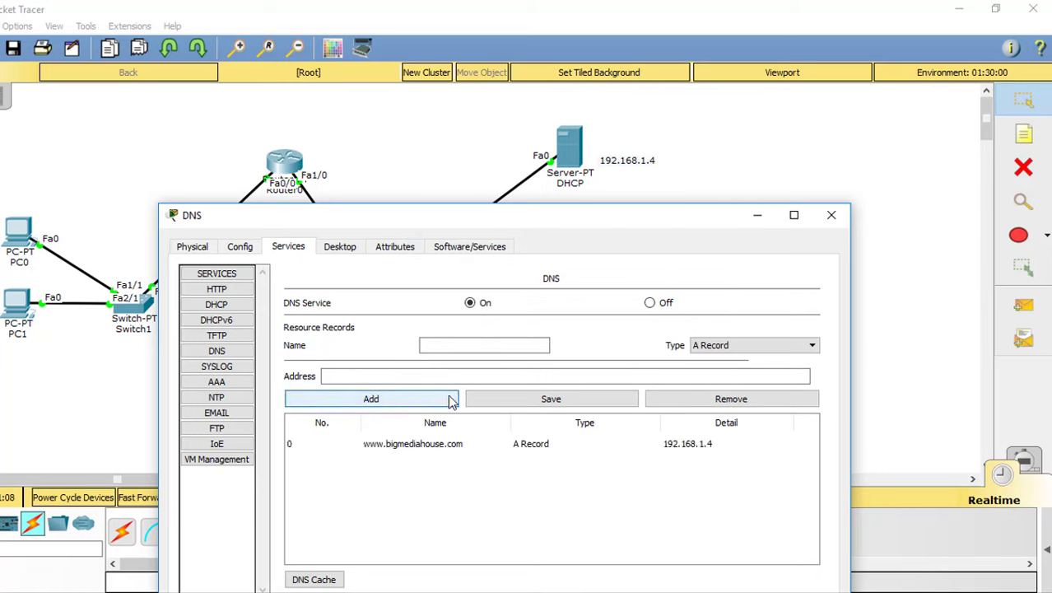
left_click(490, 346)
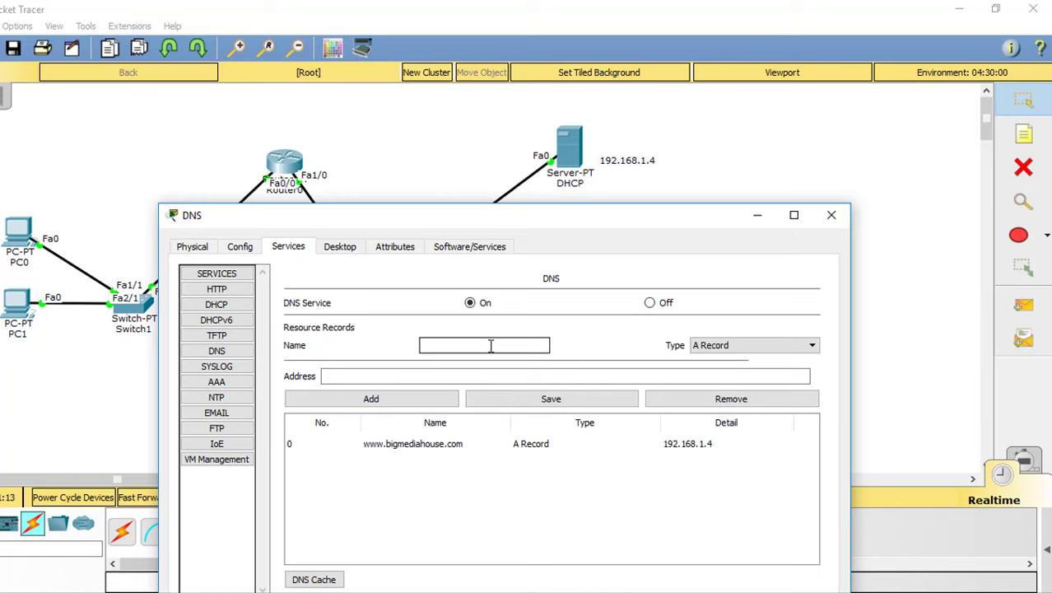
type("www.web.com")
left_click(441, 378)
type("192.1")
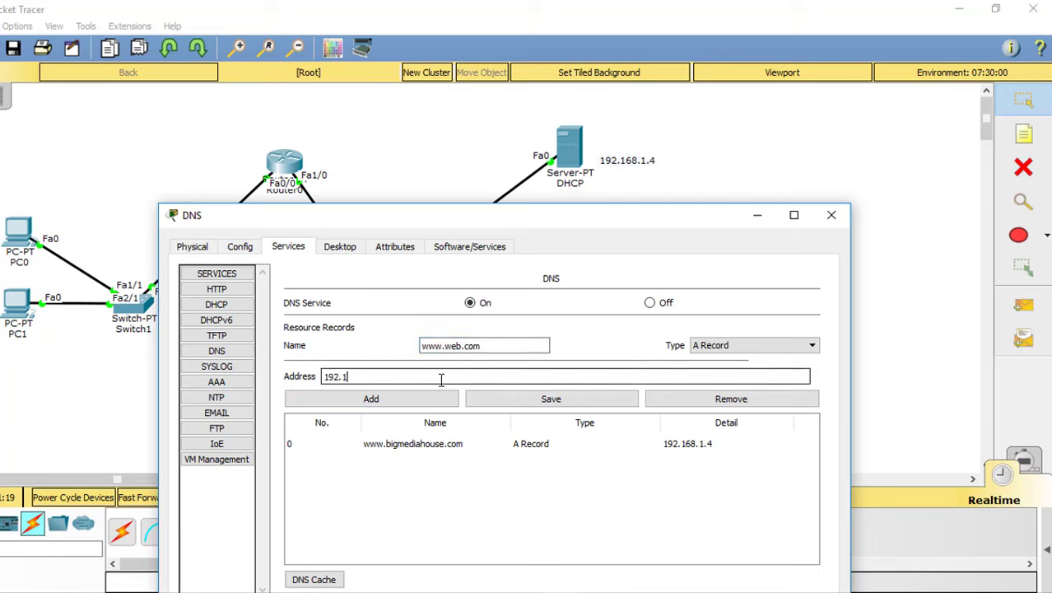
type("68.1.7")
left_click_drag(498, 219, 492, 172)
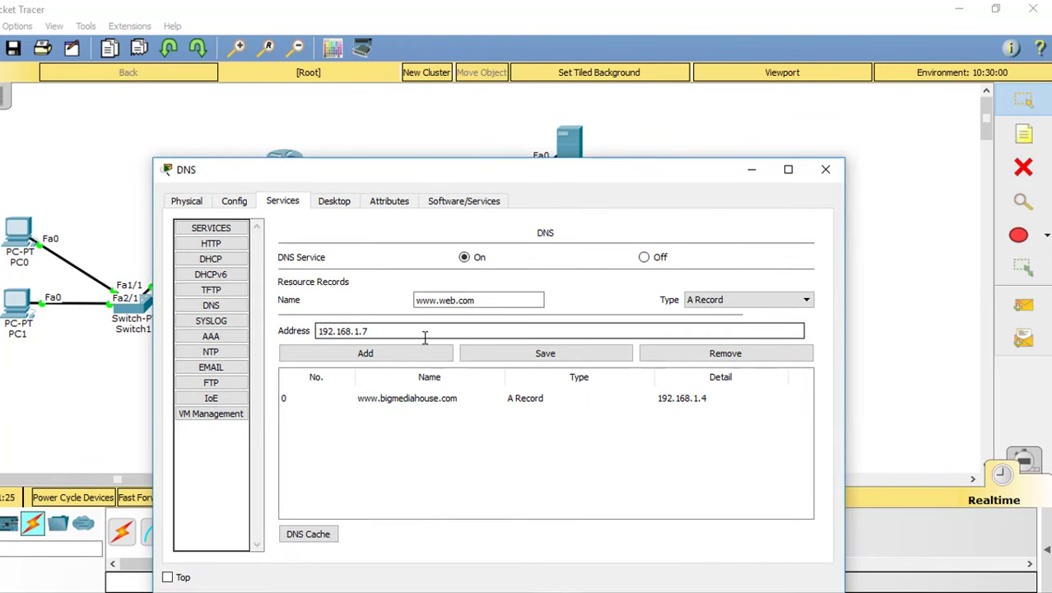
left_click(366, 353)
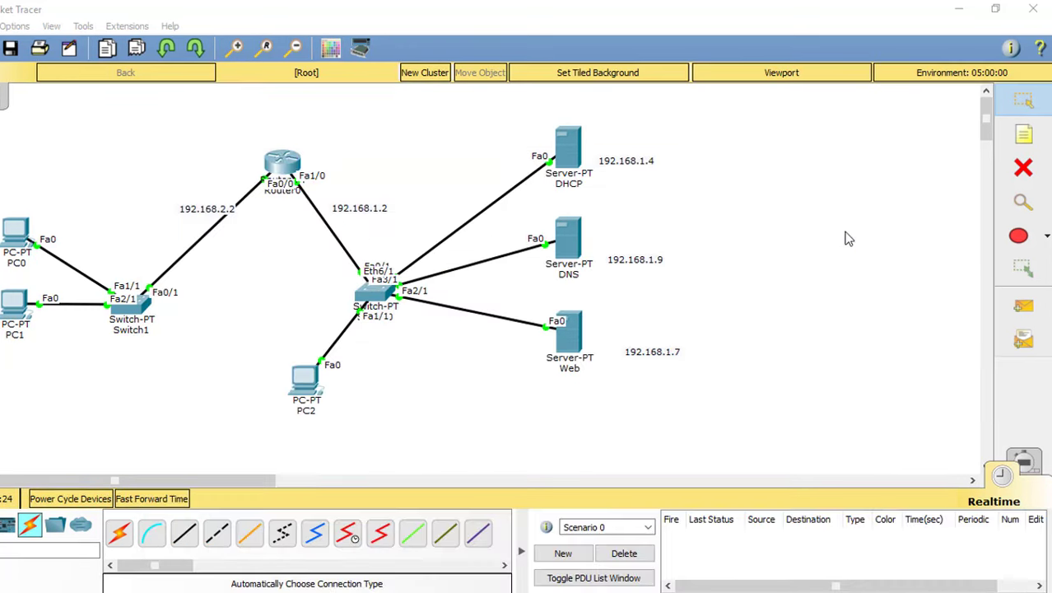
Test connectivity by sending simple PDUs from PC0 to the DHCP server and to the Web server.
left_click(1023, 306)
left_click(24, 238)
left_click(568, 153)
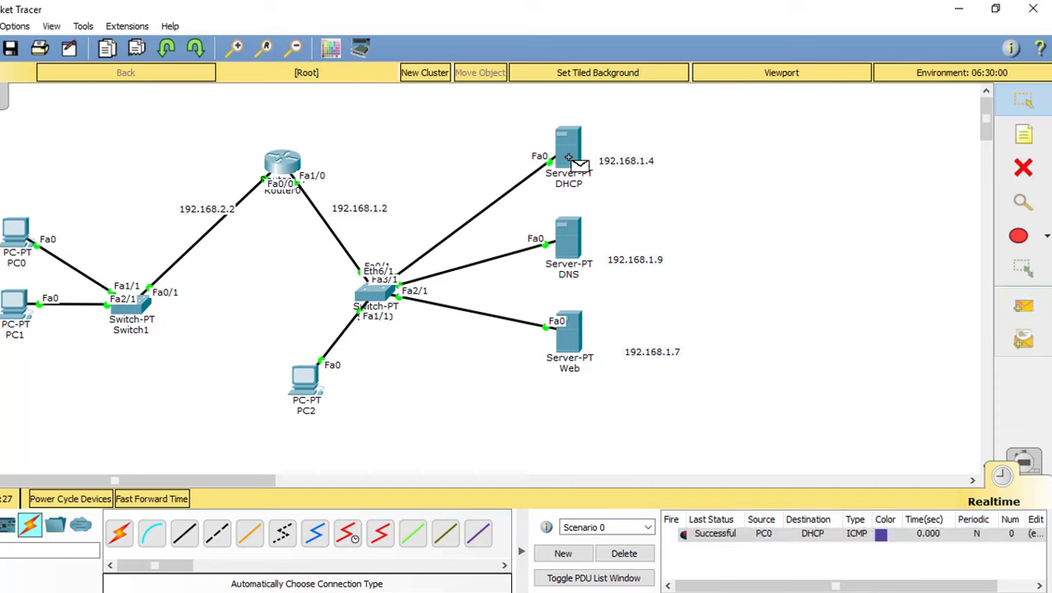
left_click(1023, 306)
left_click(17, 231)
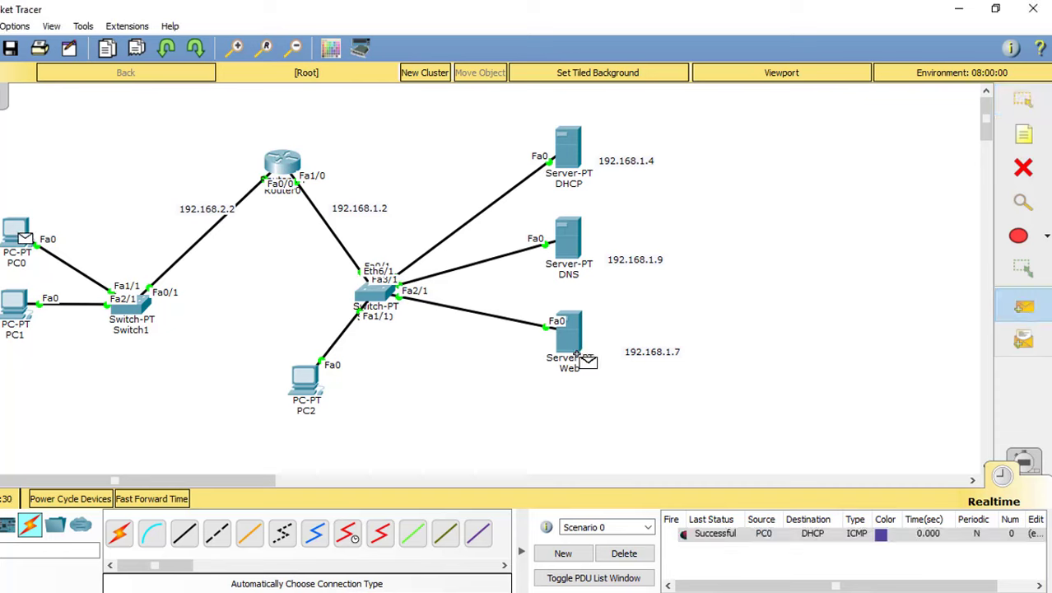
left_click(570, 352)
Send a simple PDU from PC1 to the DHCP server, then delete the scenario's PDUs.
left_click(1023, 306)
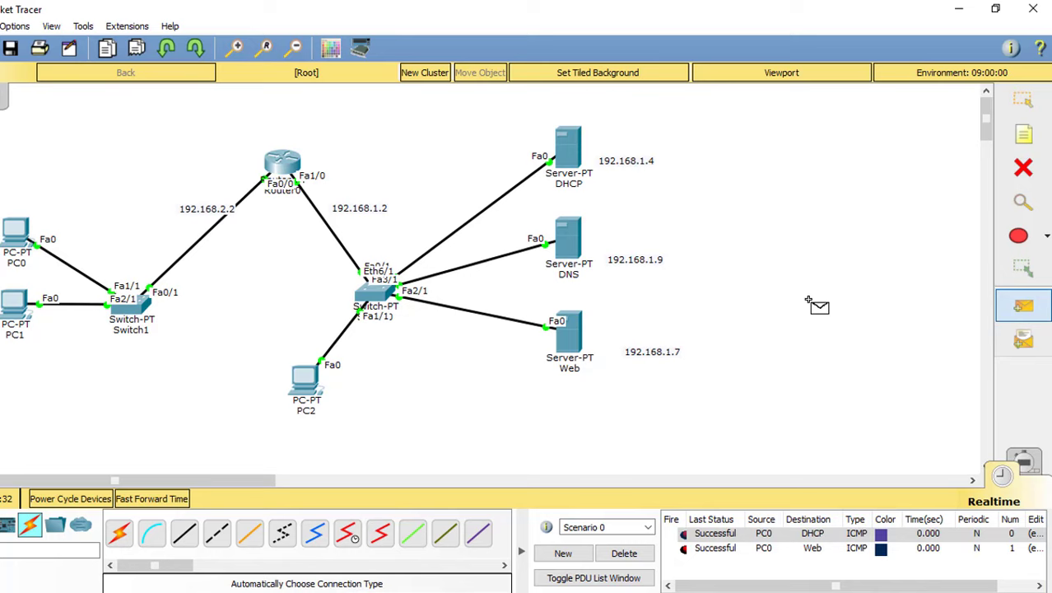
left_click(14, 309)
left_click(568, 152)
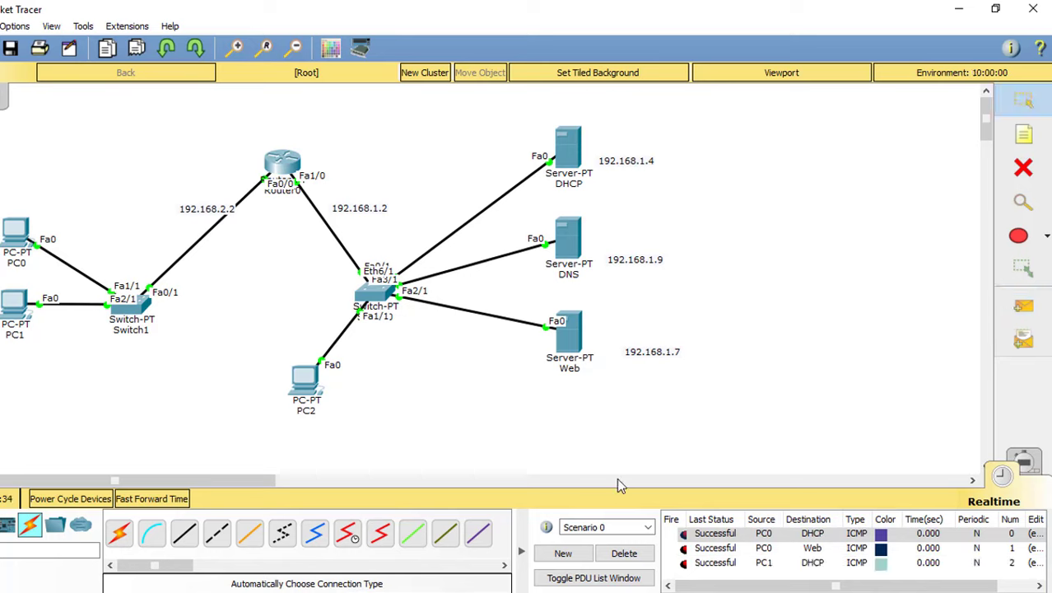
left_click(624, 554)
Test connectivity from PC1 to the DNS server by sending a simple PDU twice.
left_click(1023, 306)
left_click(29, 303)
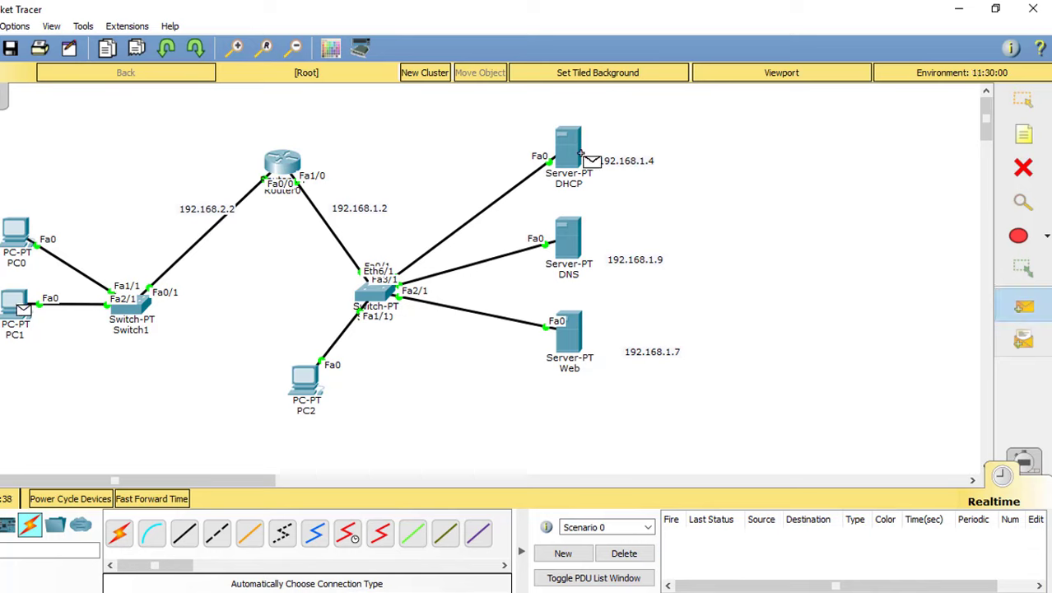
left_click(568, 237)
left_click(1034, 317)
left_click(16, 306)
left_click(570, 247)
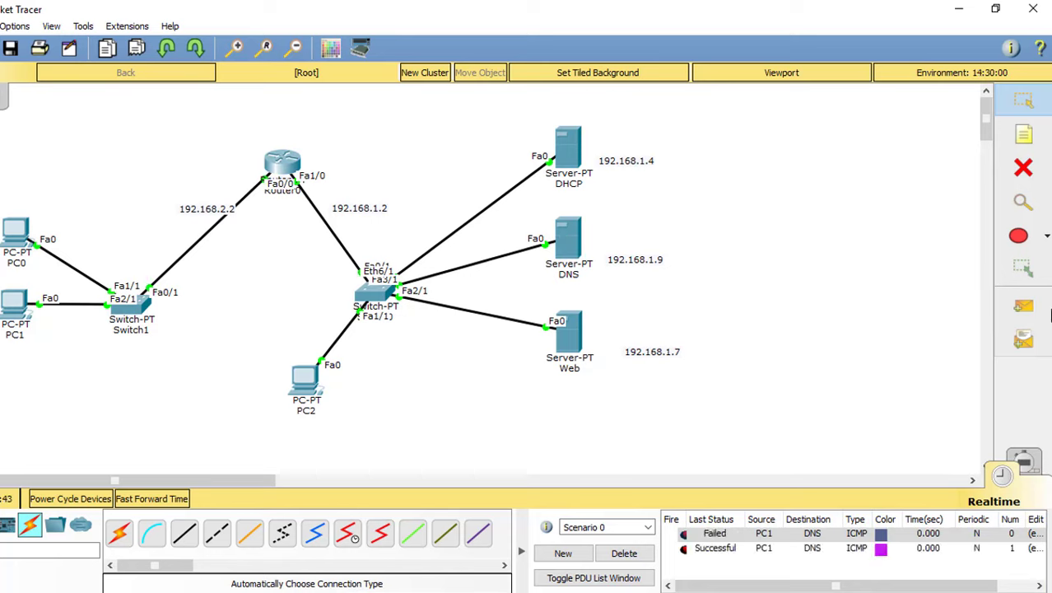
Test PC1's connection to the DHCP server again with a simple PDU and clear the scenario's PDU list.
left_click(1023, 306)
left_click(18, 308)
left_click(570, 150)
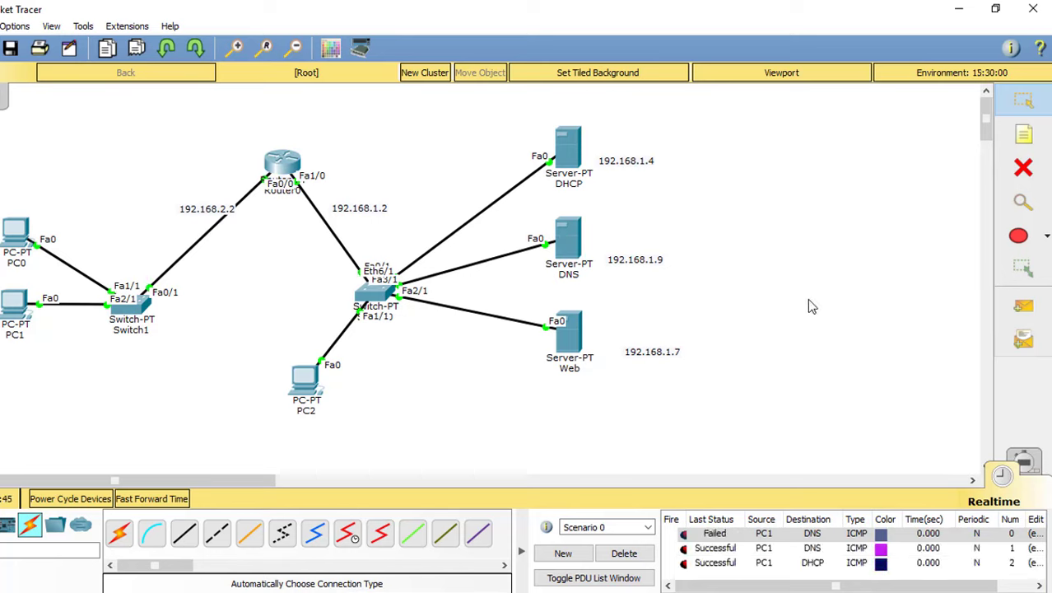
left_click(626, 553)
Send a simple PDU from PC2 to the DHCP server.
left_click(1034, 305)
left_click(306, 383)
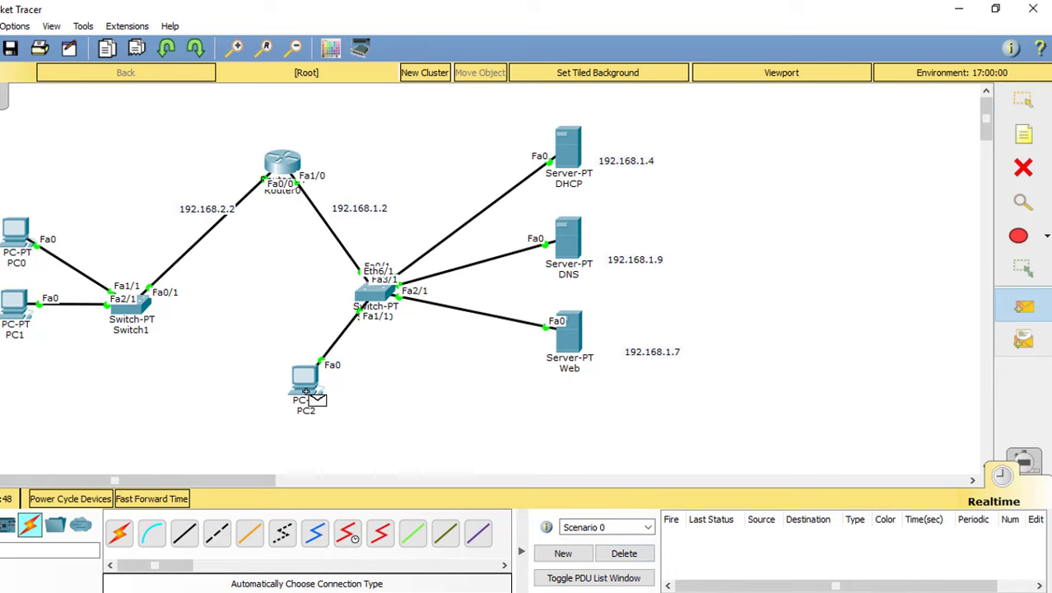
left_click(568, 149)
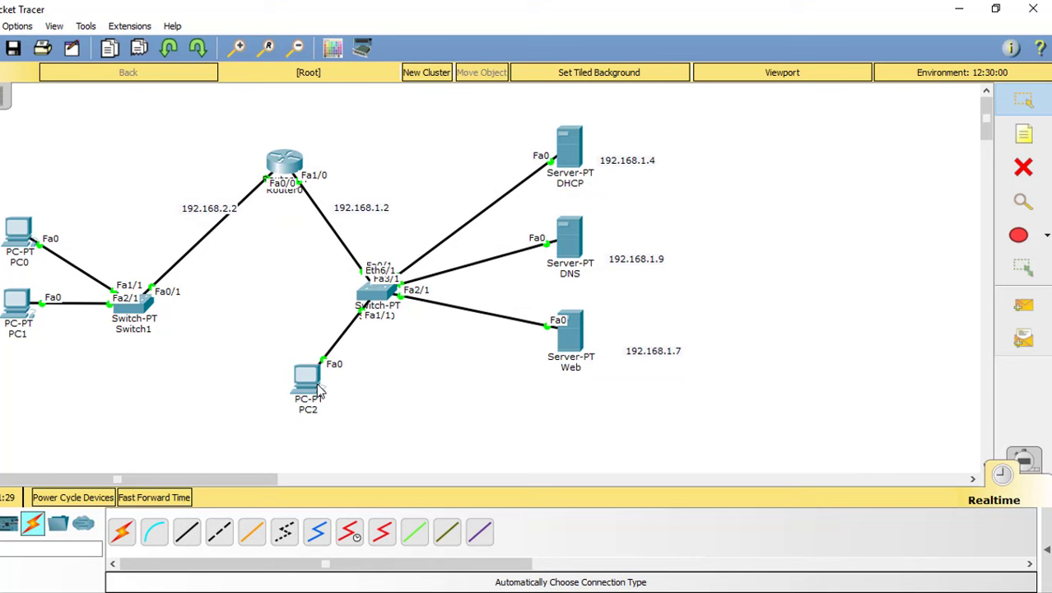
Open the web browser on PC2 and load the page at 192.168.1.4.
left_click(318, 388)
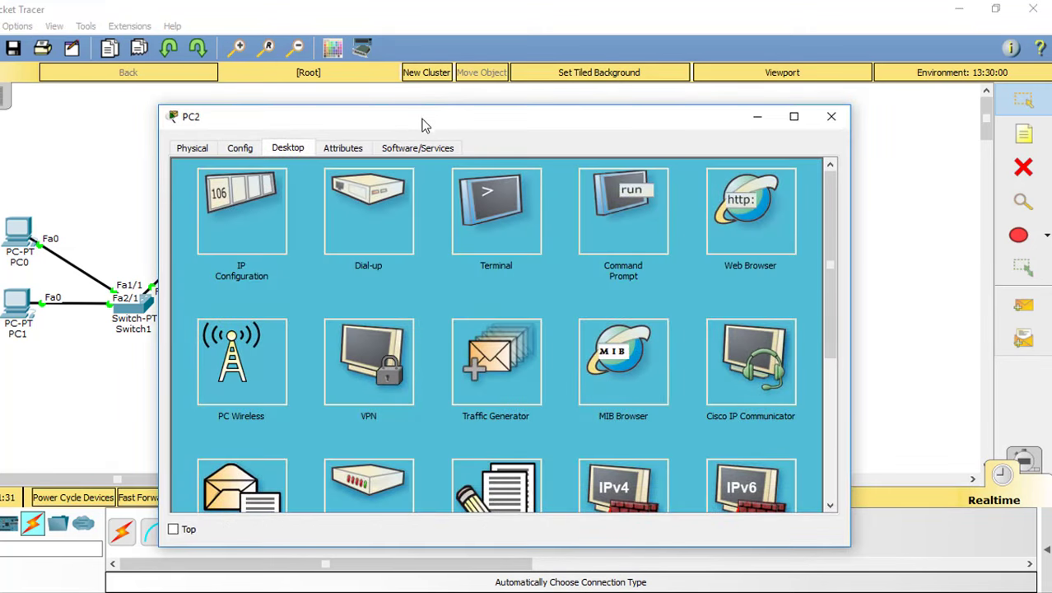
left_click_drag(424, 123, 361, 187)
left_click(683, 272)
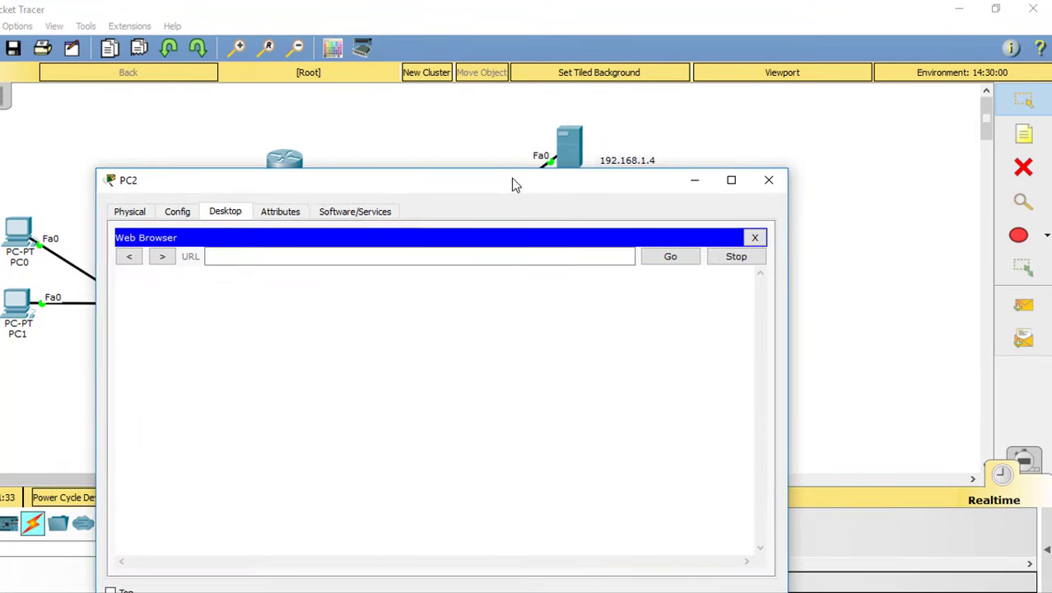
left_click_drag(511, 185, 417, 160)
left_click(403, 233)
type("192.168.1.4")
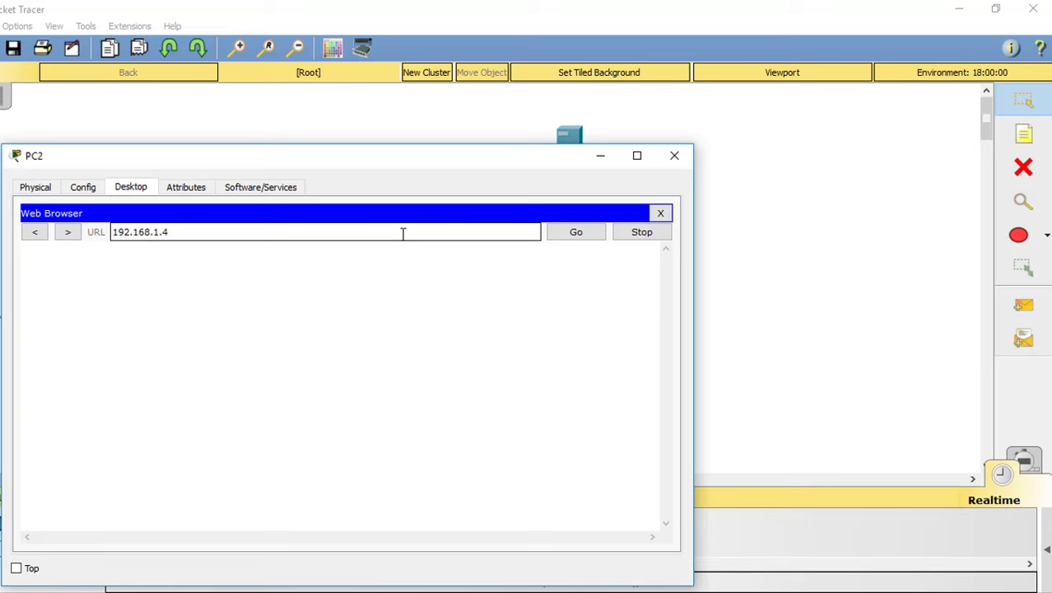
key("Return")
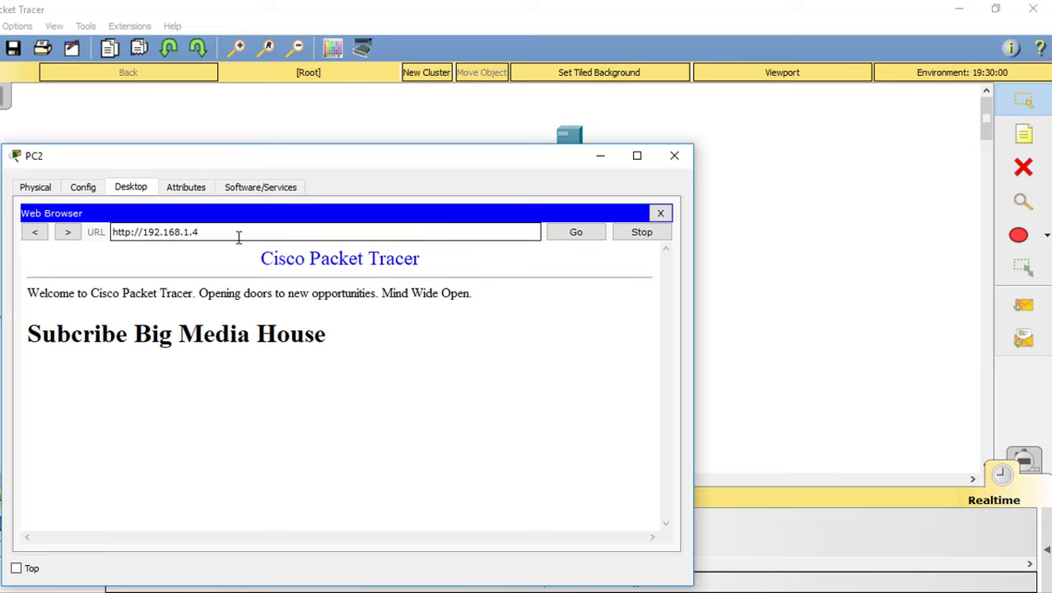
type("7")
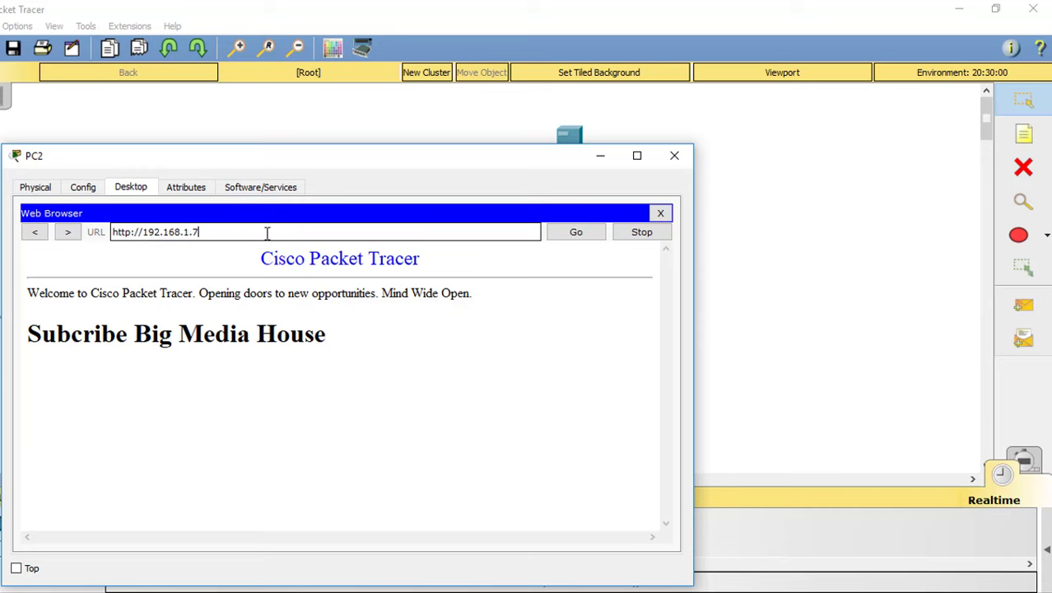
left_click(568, 233)
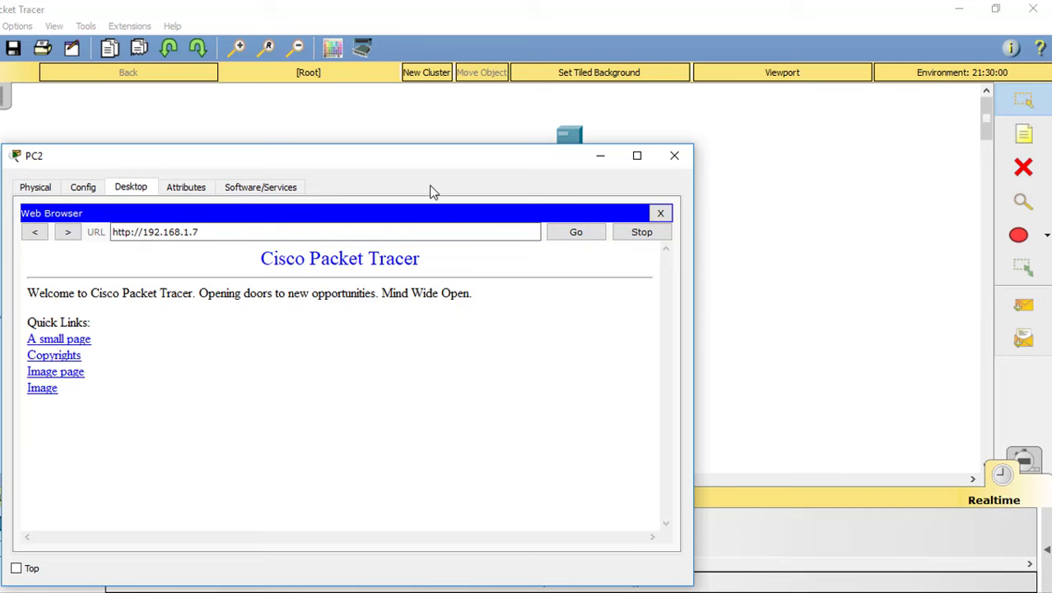
left_click(678, 158)
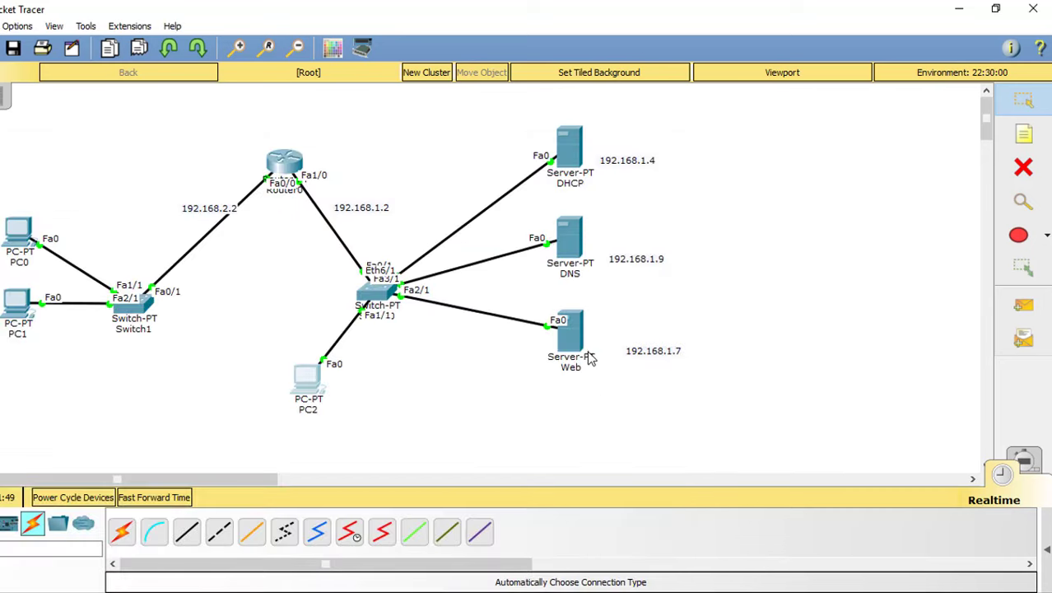
Replace the Quick Links lines in index.html of the Web server's HTTP service with <h1>Thanks for watching</h1>.
left_click(571, 329)
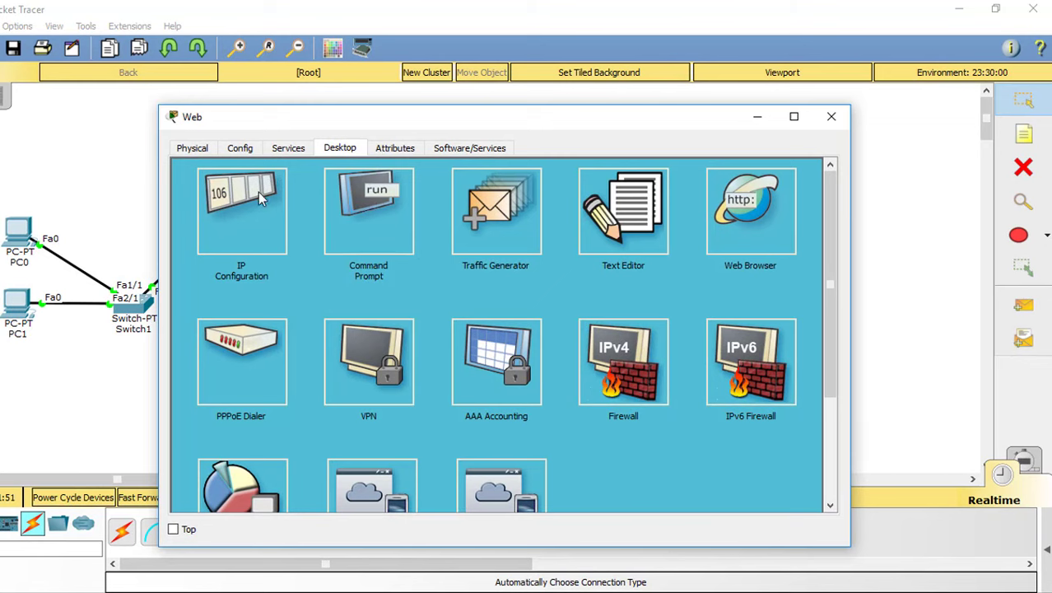
left_click(288, 149)
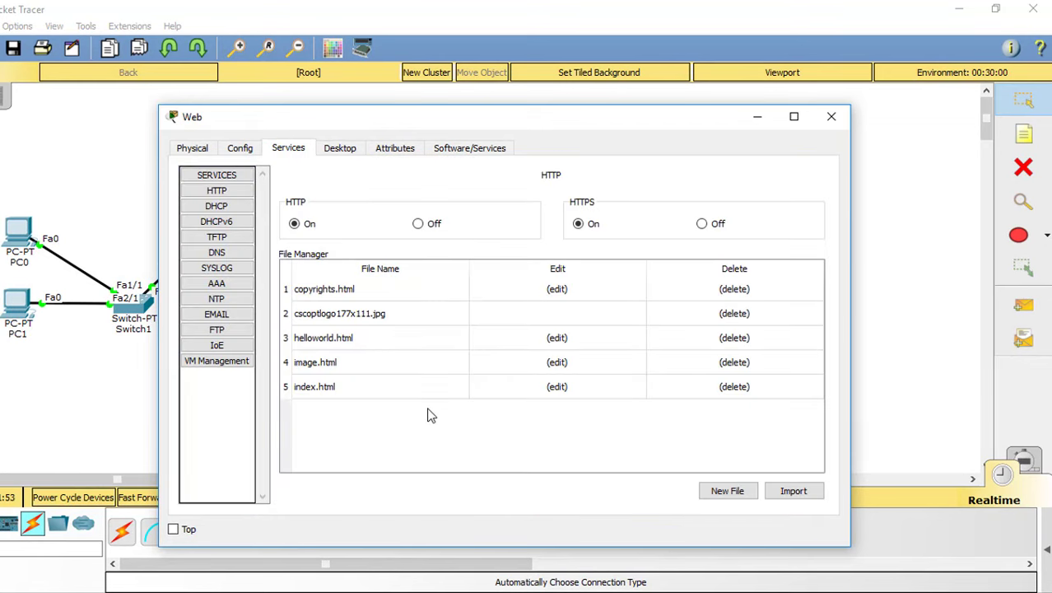
left_click(563, 387)
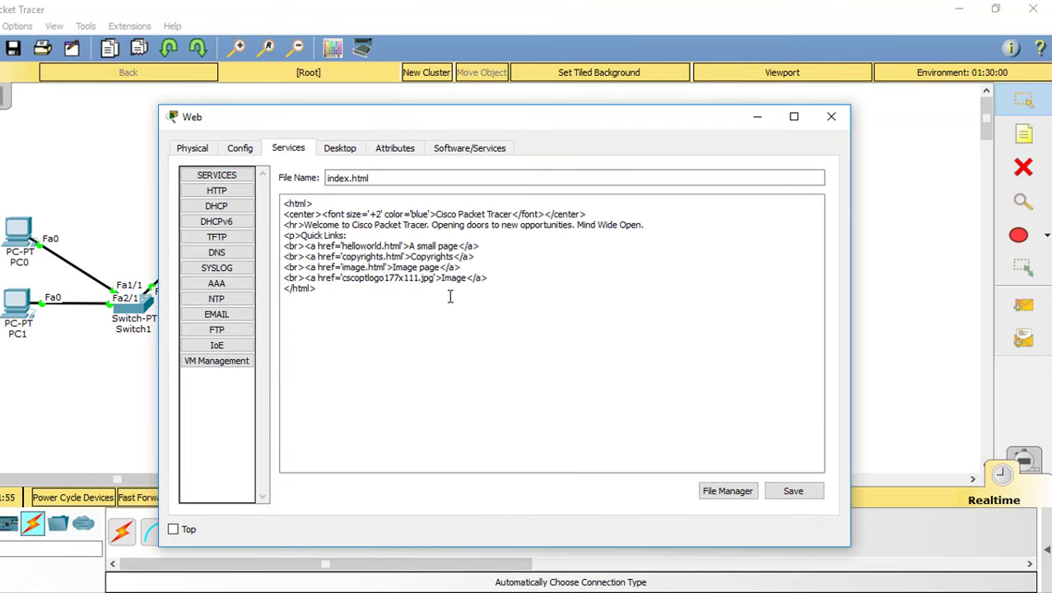
left_click_drag(488, 278, 281, 237)
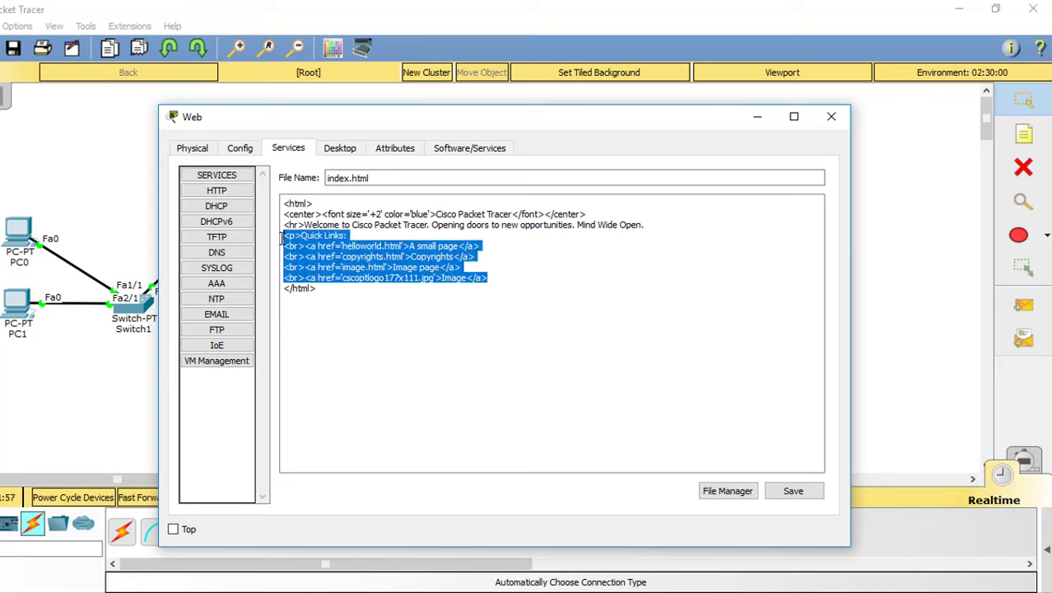
type("<>")
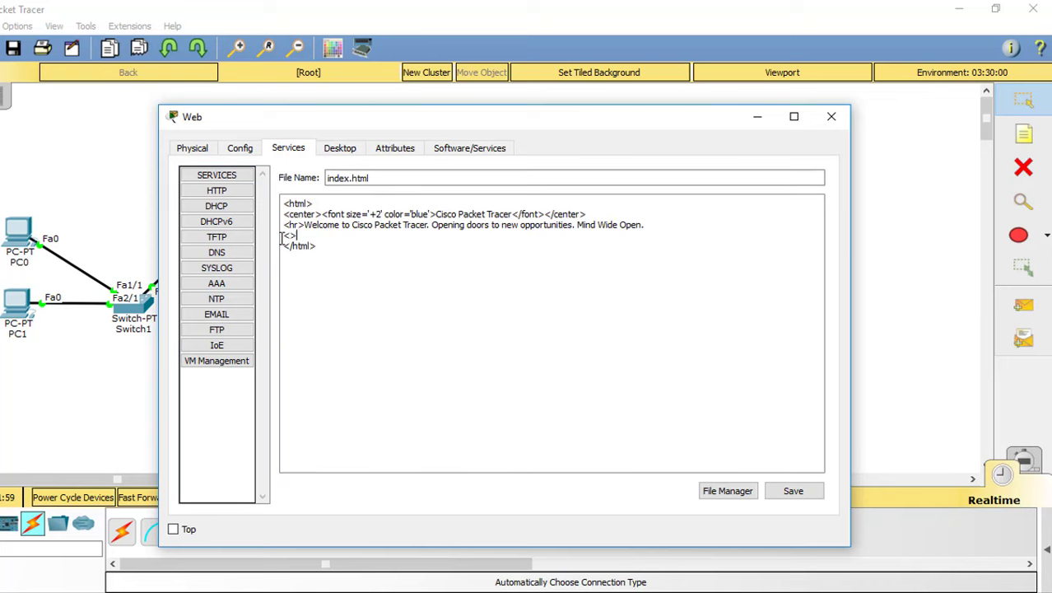
type("h1<>")
type("Thanks for ")
type("watching</h1>")
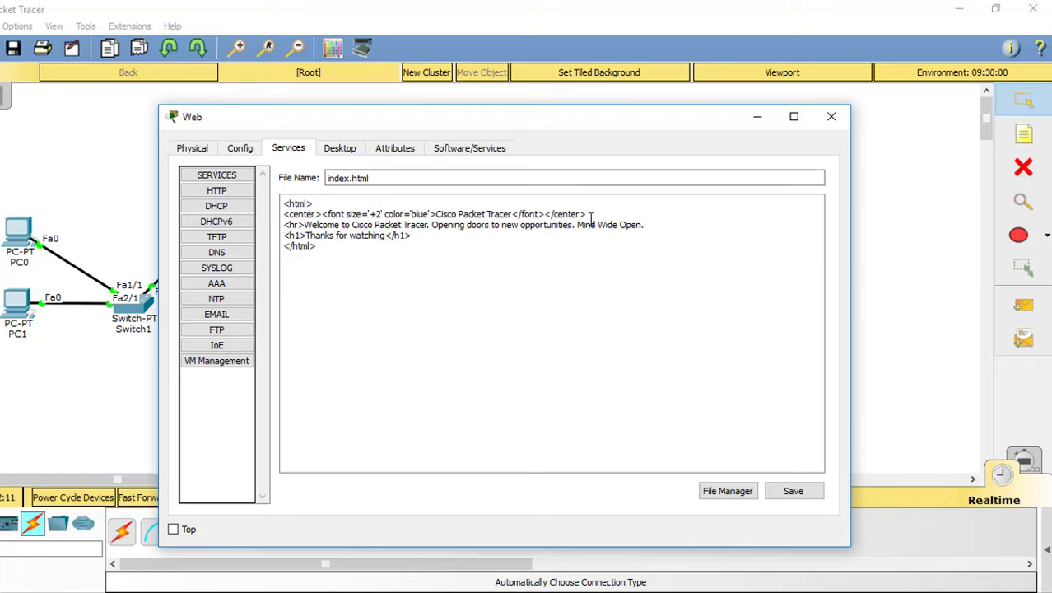
Wrap the Thanks for watching heading in index.html with opening <body> and closing </body> tags.
key("Return")
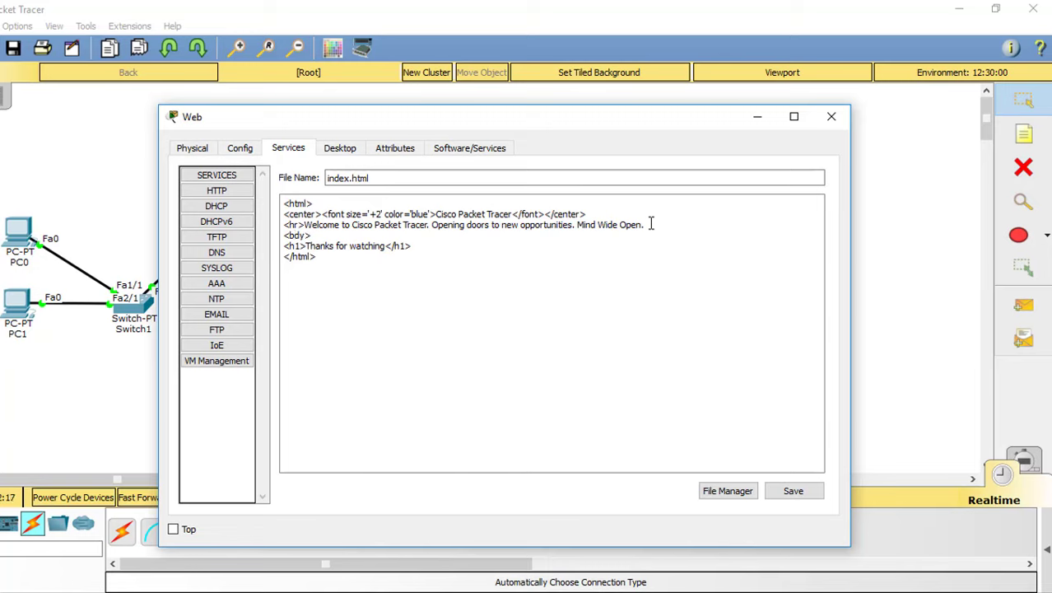
type("o")
key("Return")
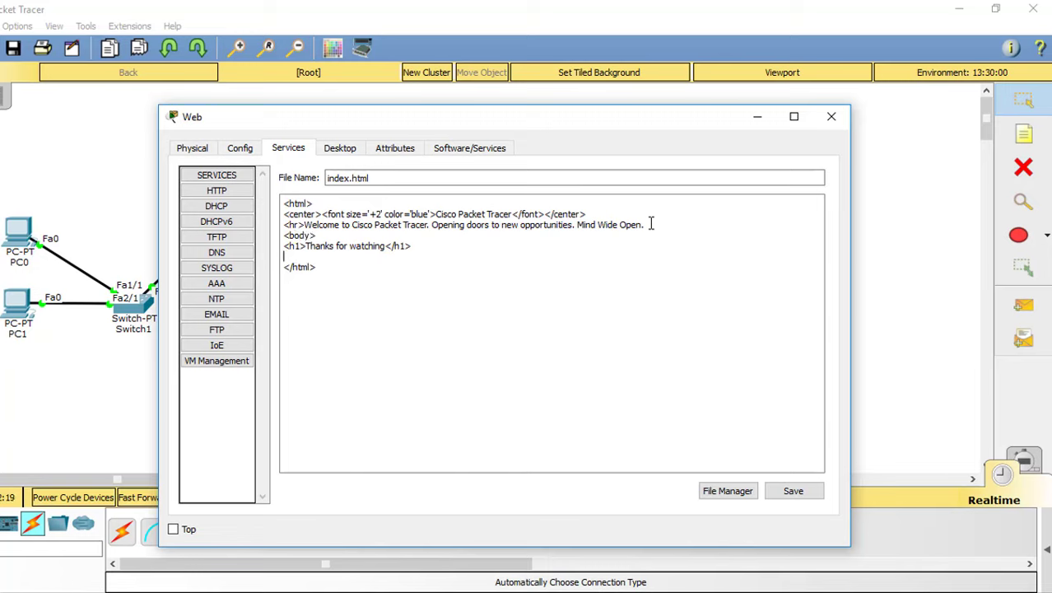
type("</bo")
Add bgcolor="Red" to the body tag and save index.html, overwriting the existing file.
type("gcolor")
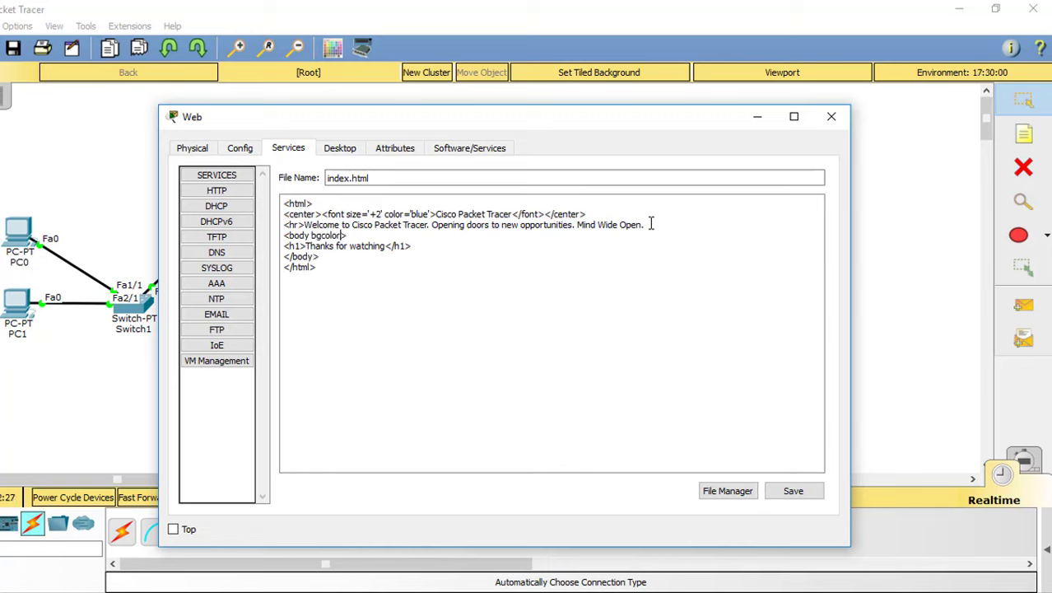
type("=\"Red")
type("\"\"")
type("Red\"")
left_click(793, 491)
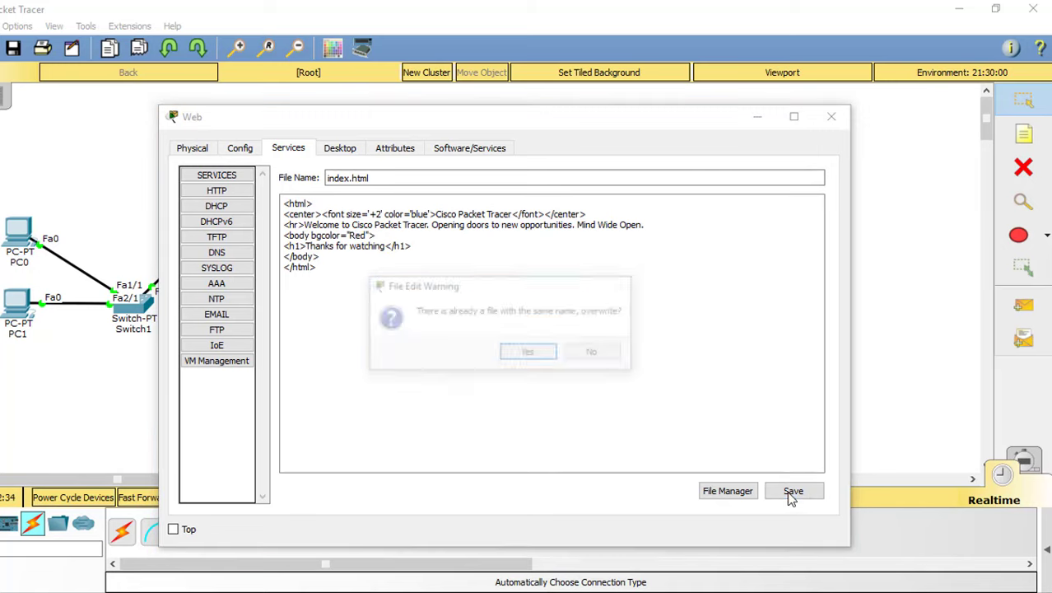
left_click(528, 353)
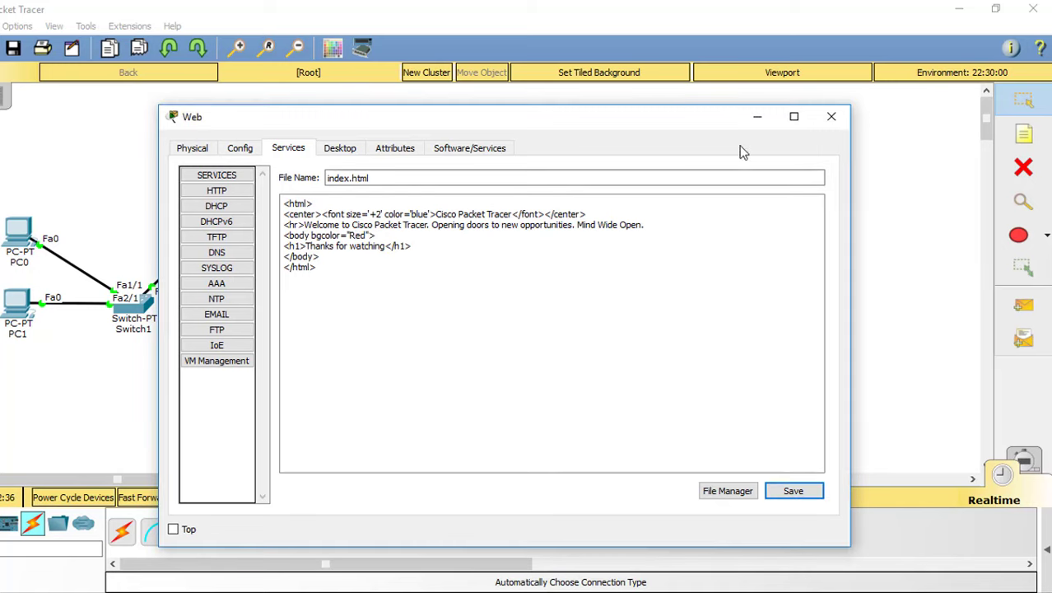
Close the Web server window and open PC2's configuration window.
left_click(831, 116)
left_click(307, 381)
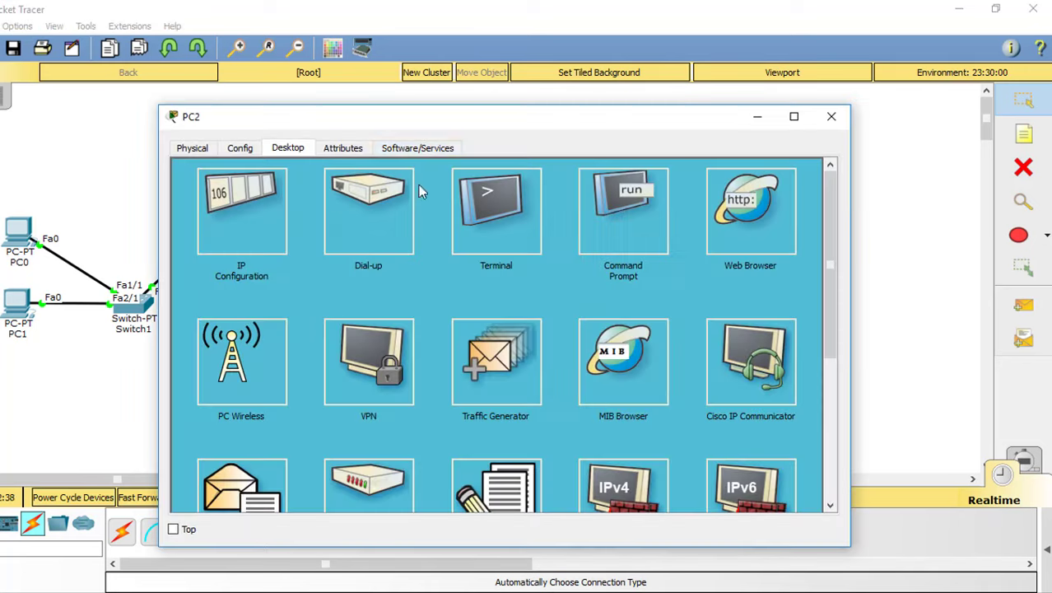
left_click(264, 211)
left_click(418, 148)
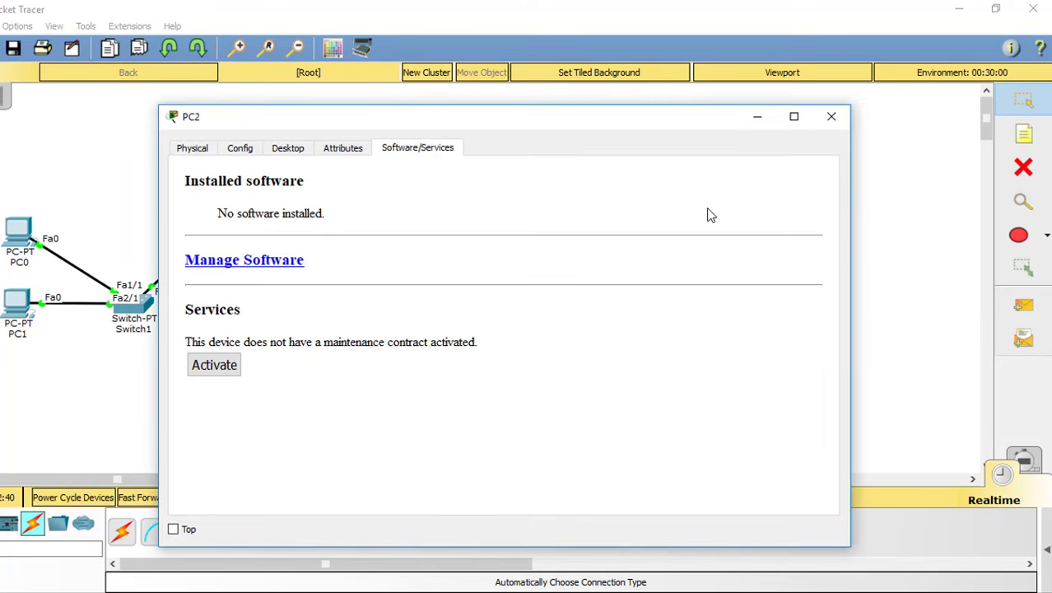
left_click(289, 149)
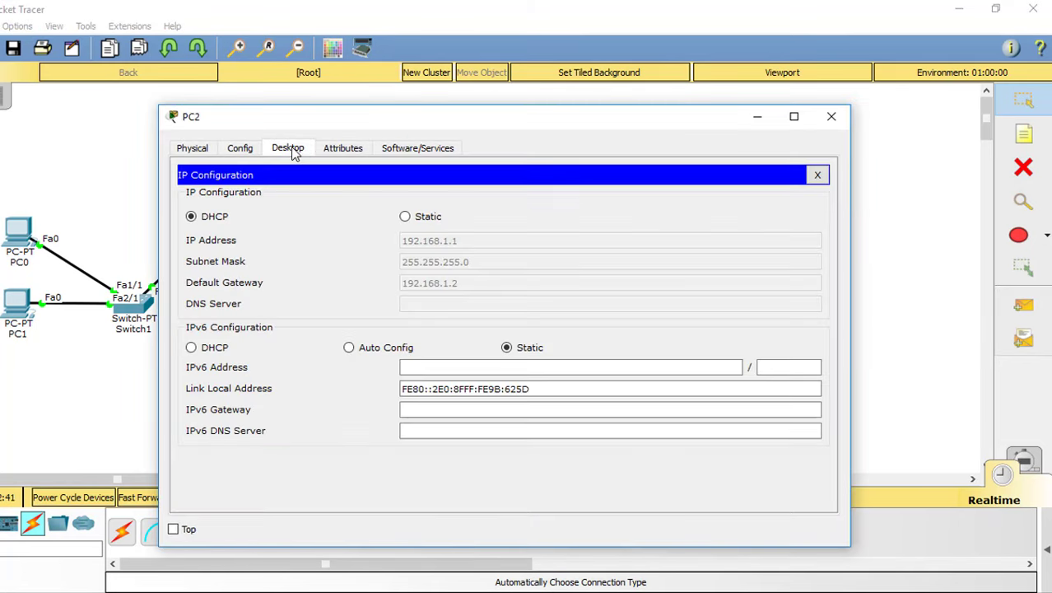
left_click(817, 174)
left_click(779, 237)
left_click(499, 193)
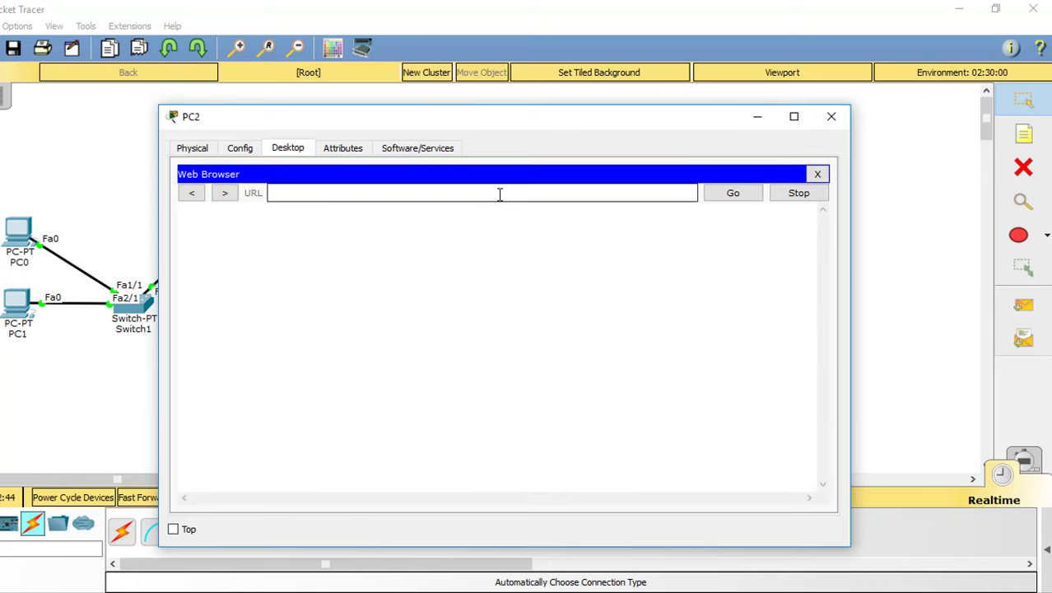
type("www.web.co")
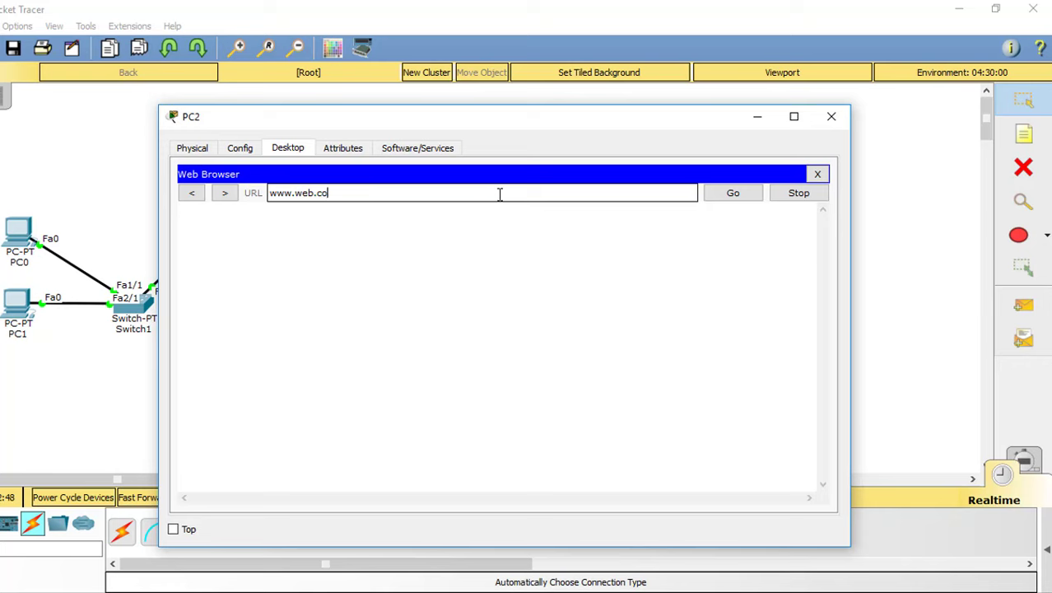
type("m")
key("Return")
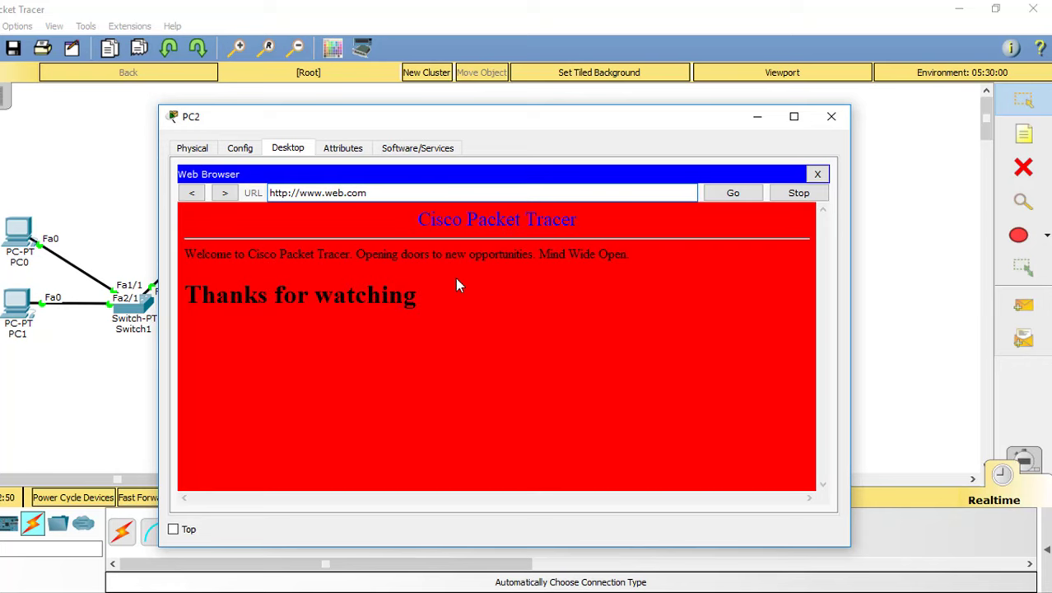
left_click_drag(378, 192, 225, 192)
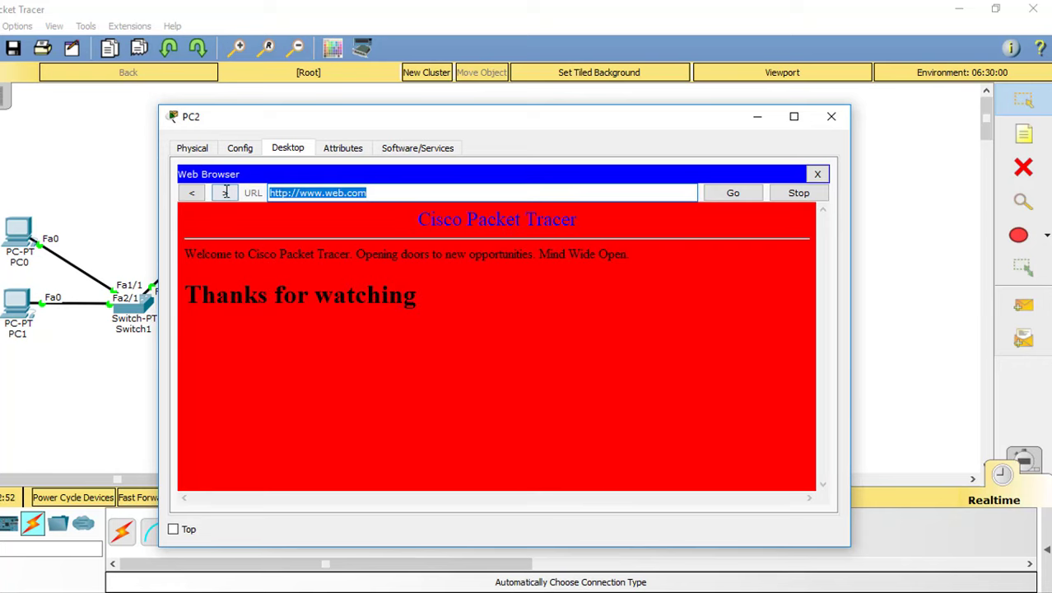
type("www")
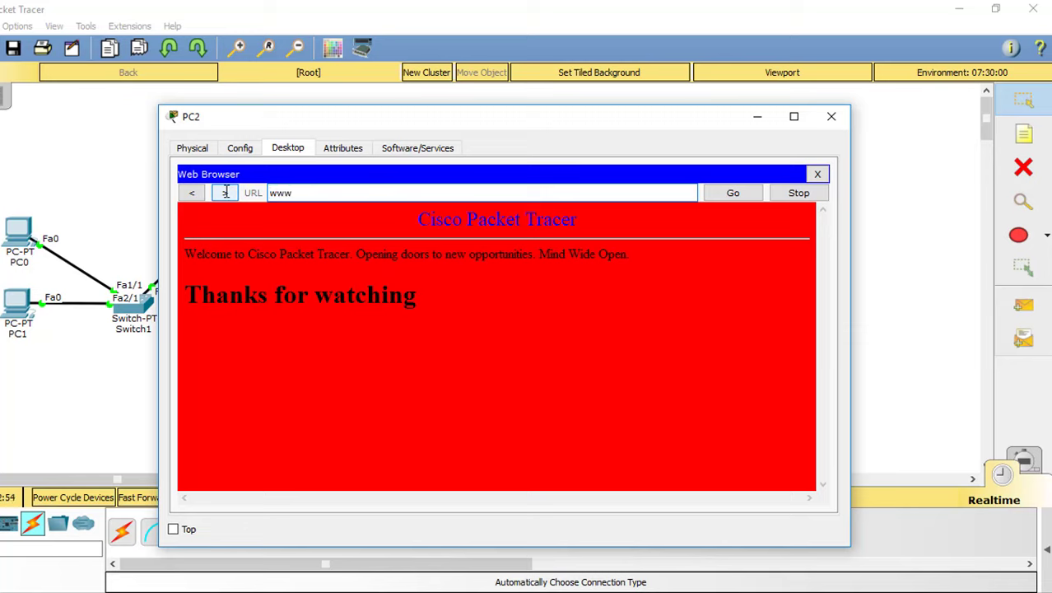
type(".bigmediahouse.com")
key("Return")
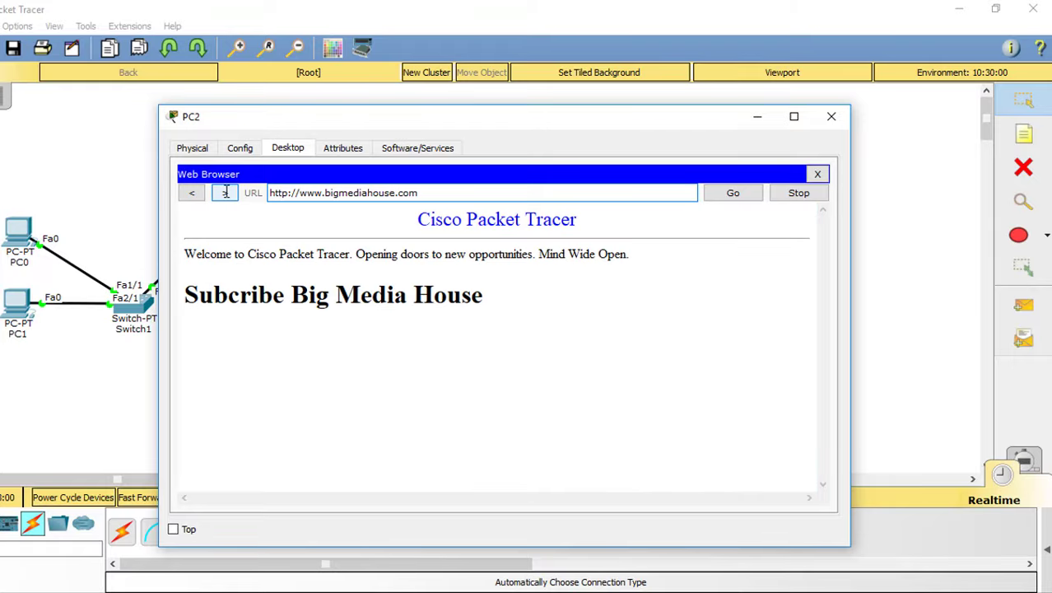